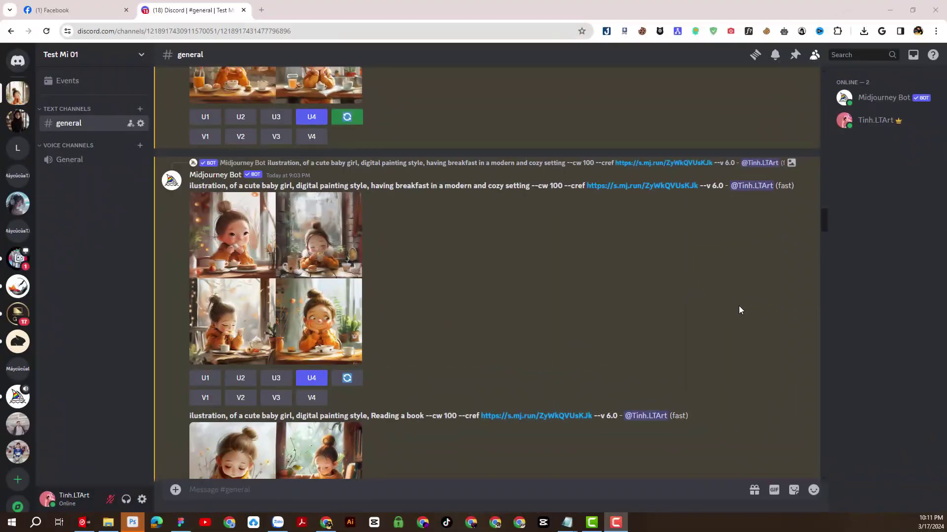
- Examine the K-pop woman image grids in the general channel, comparing the --cw 100 and --cw 30 results in enlarged previews
scroll(738, 306, up, 4)
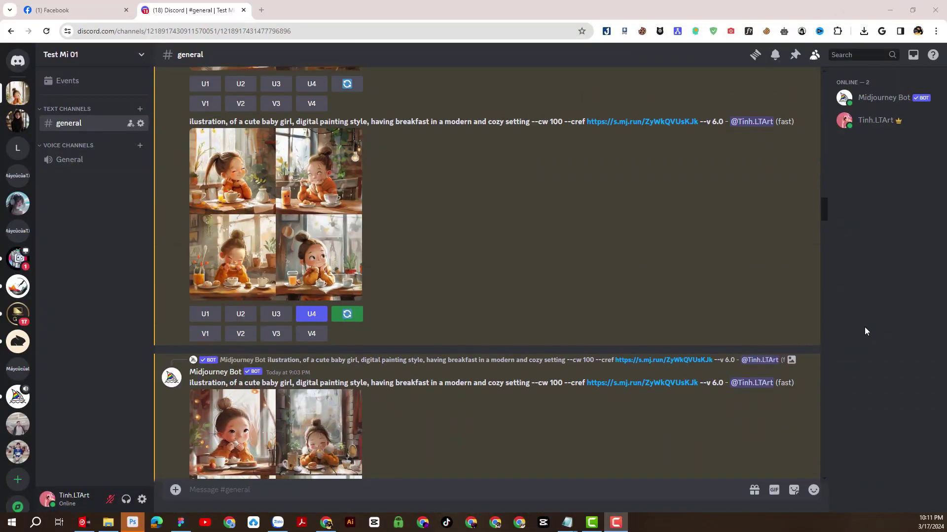
drag(826, 214, 815, 121)
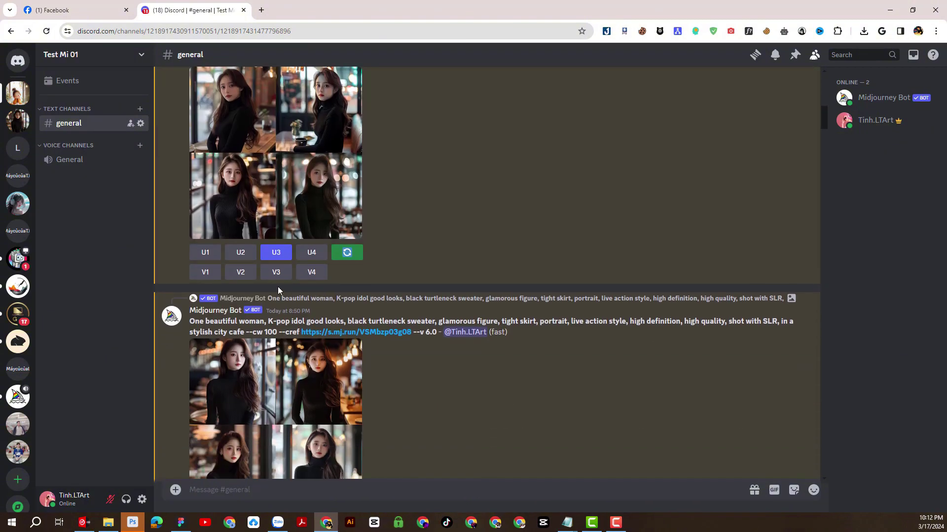
scroll(269, 366, down, 10)
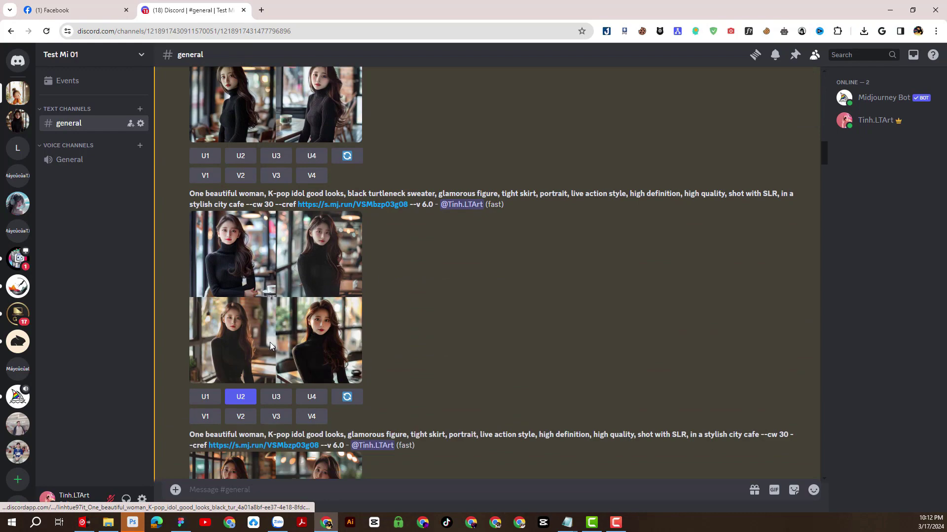
click(284, 326)
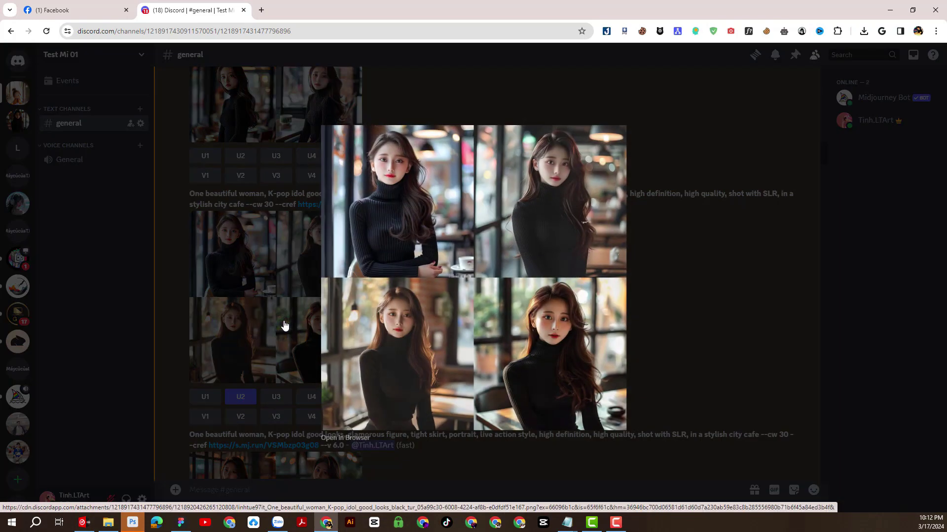
click(658, 318)
scroll(650, 327, up, 5)
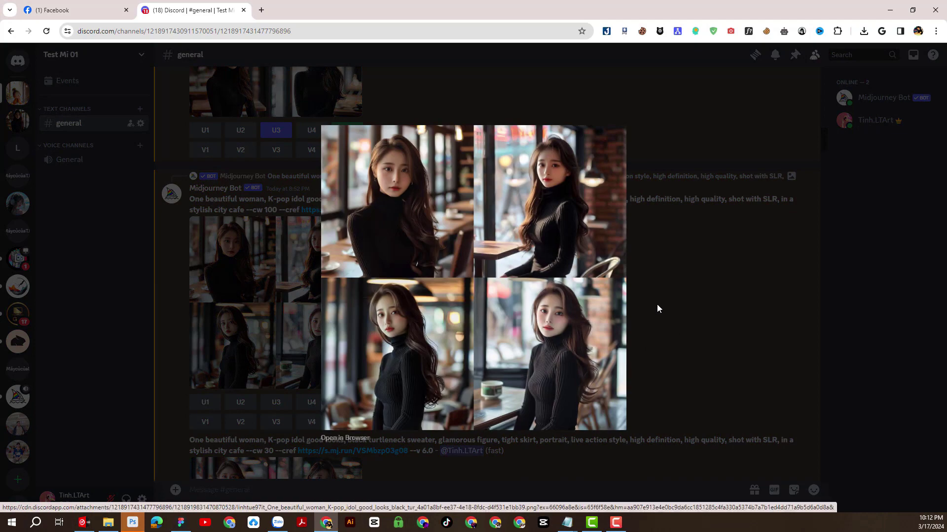
click(657, 305)
scroll(648, 349, down, 5)
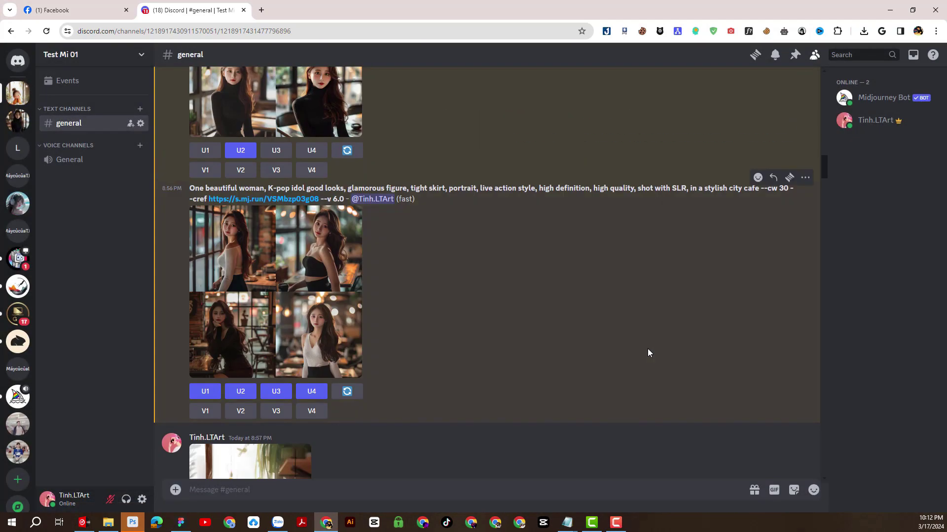
click(315, 306)
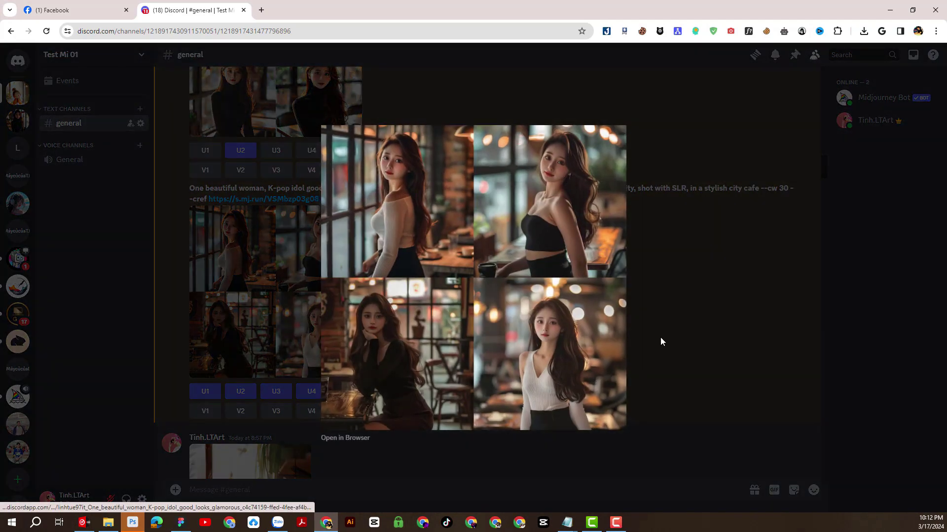
click(675, 335)
scroll(604, 335, down, 4)
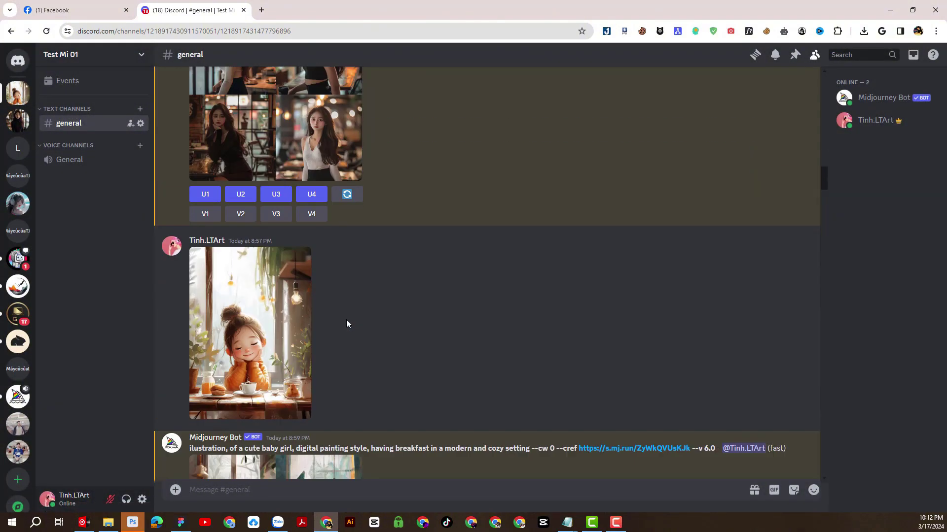
- Examine the baby girl illustration grids made with --cw 0 and --cw 100, plus the upscaled images further along the channel
scroll(301, 323, down, 6)
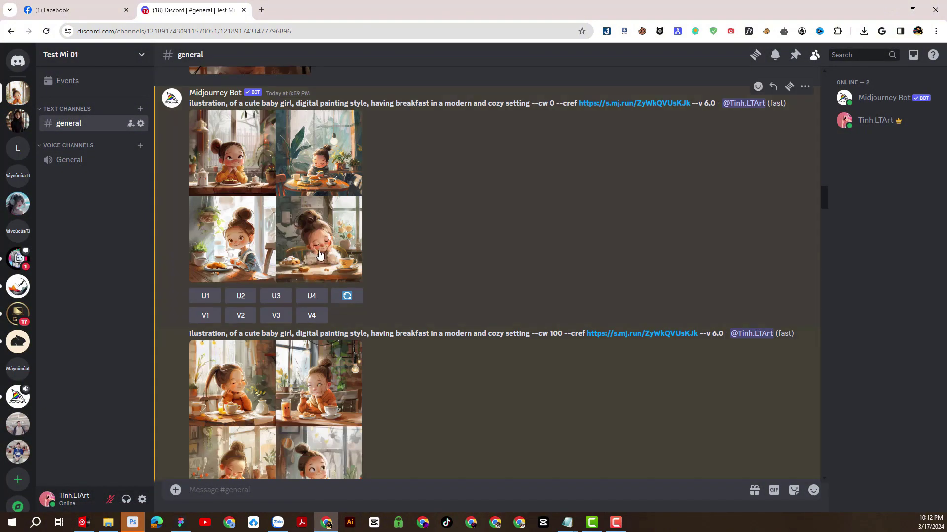
click(317, 250)
click(691, 333)
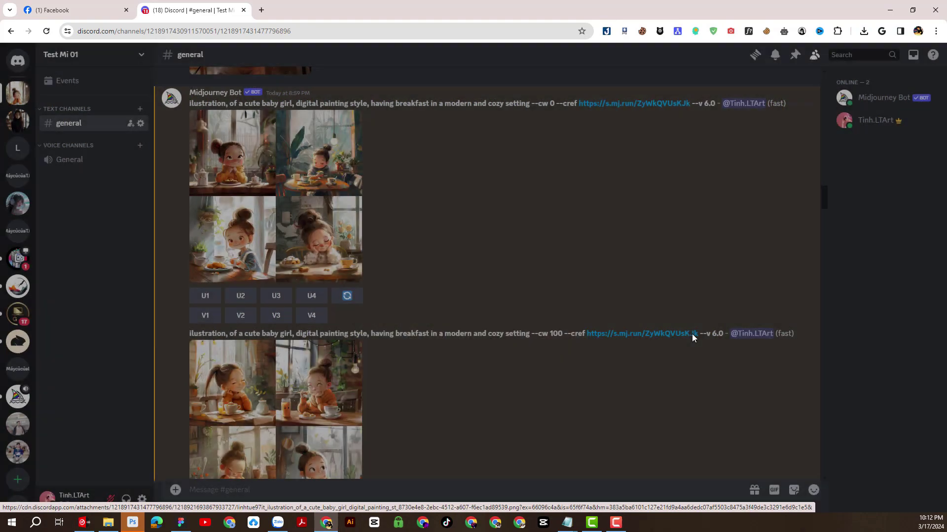
scroll(564, 337, down, 4)
scroll(389, 281, down, 15)
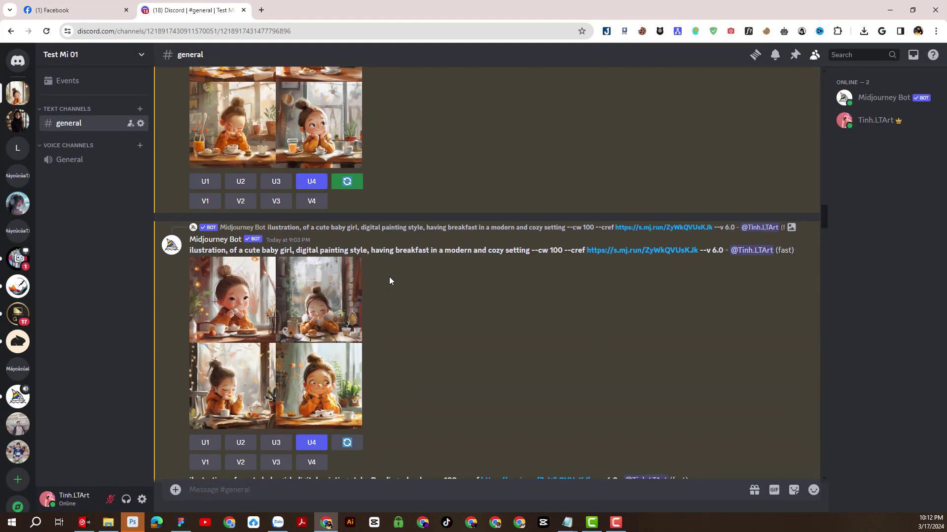
scroll(389, 281, down, 12)
scroll(390, 281, down, 12)
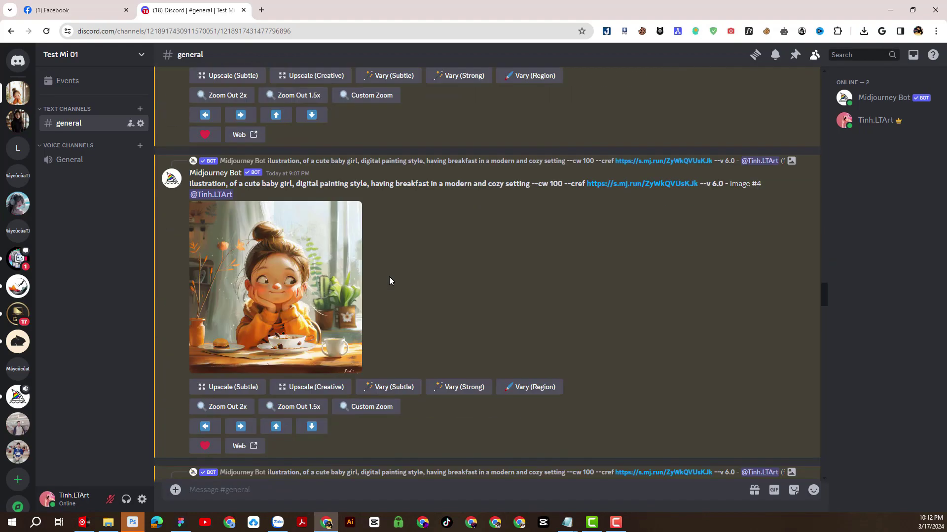
scroll(390, 281, down, 8)
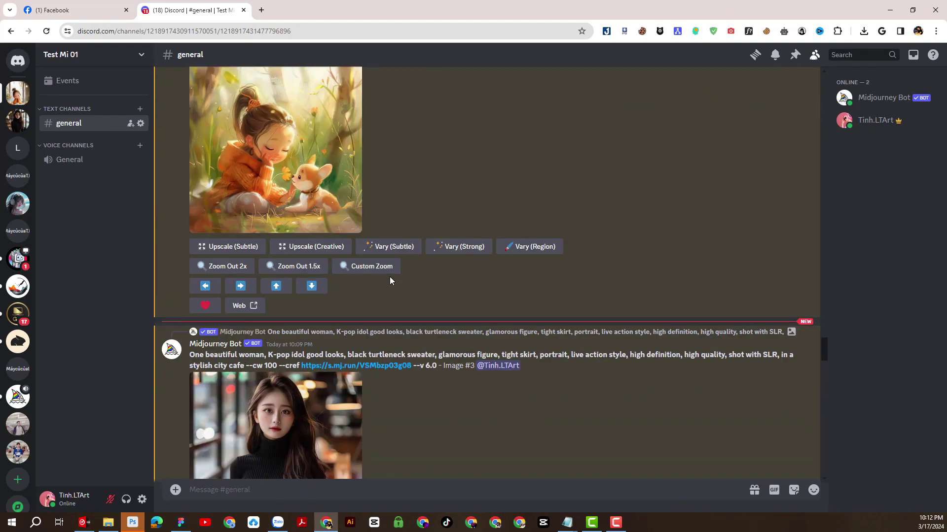
scroll(389, 280, up, 4)
scroll(390, 280, down, 15)
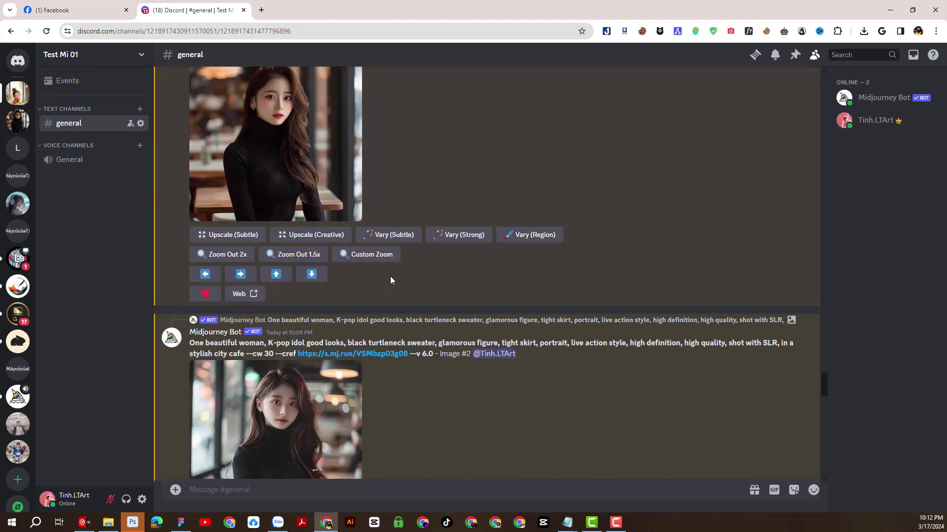
scroll(398, 279, up, 4)
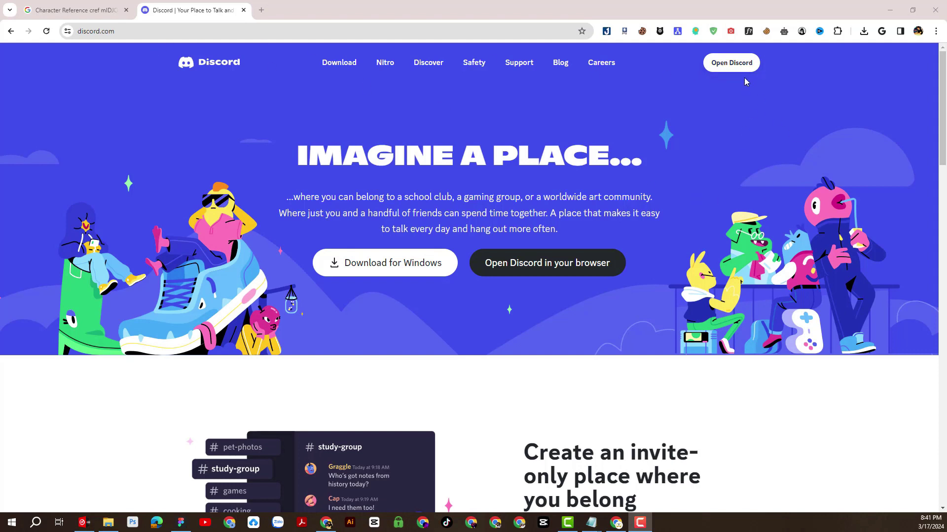
- Open Discord in the browser and start creating a custom server of the type "For me and my friends"
click(732, 70)
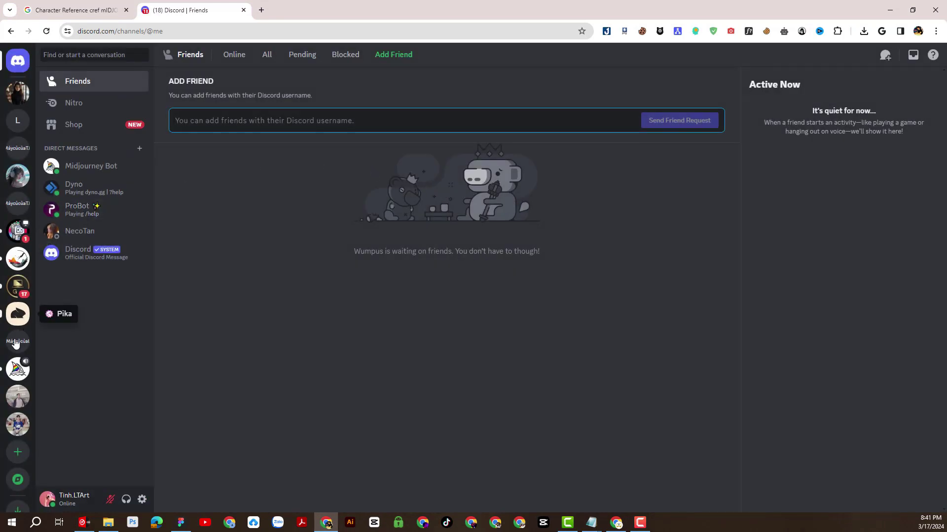
click(15, 445)
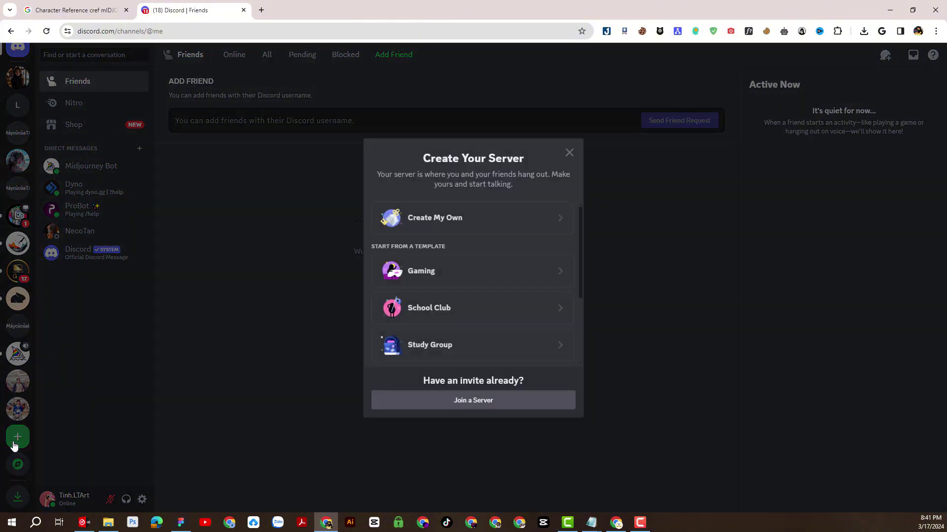
click(459, 226)
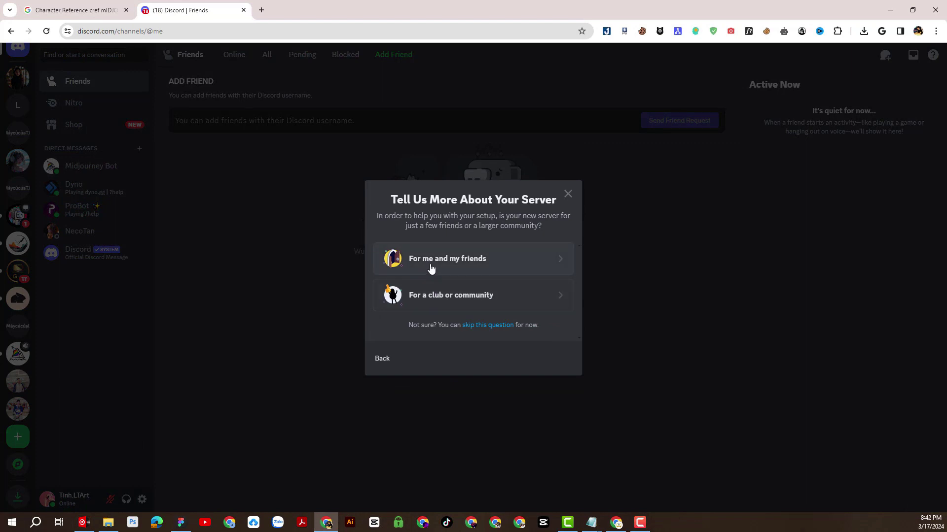
click(452, 264)
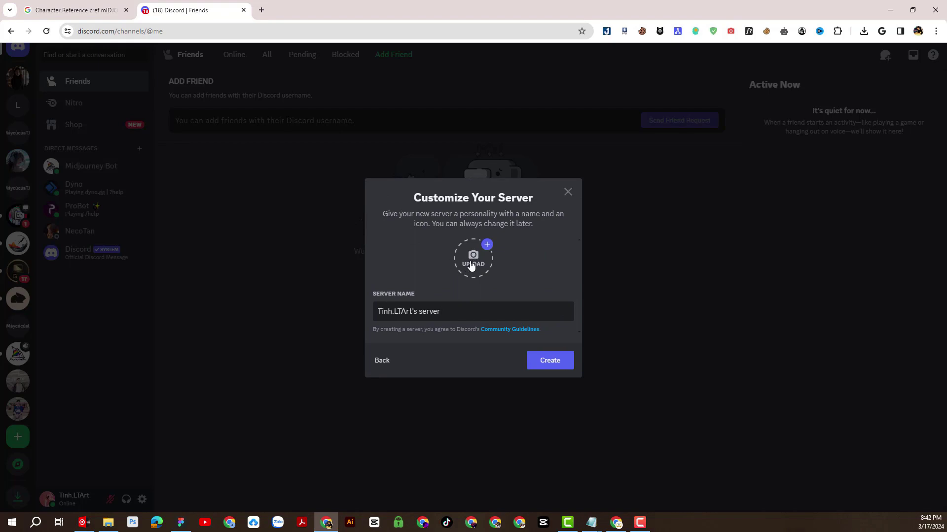
- Upload the image 0_1 (4) from the Downloads folder as the new server's icon
click(471, 266)
key(Escape)
click(474, 258)
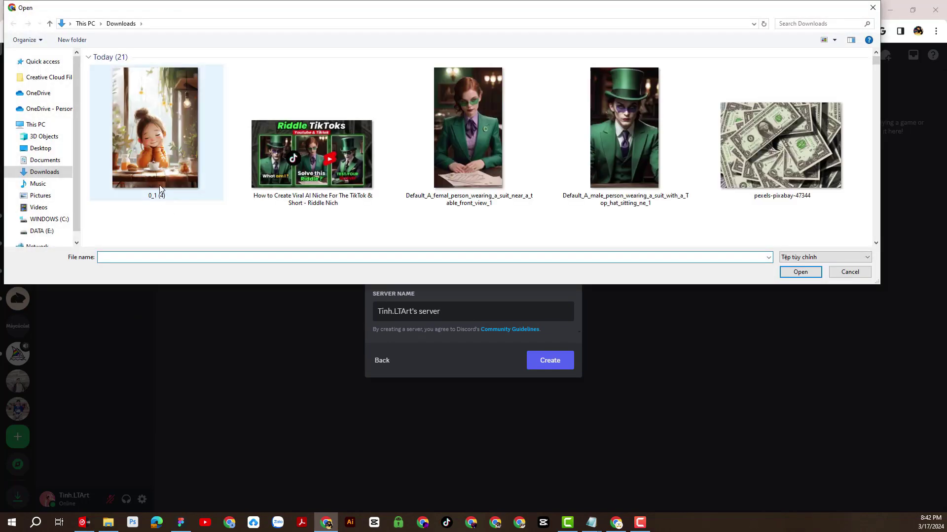
click(153, 153)
double_click(149, 154)
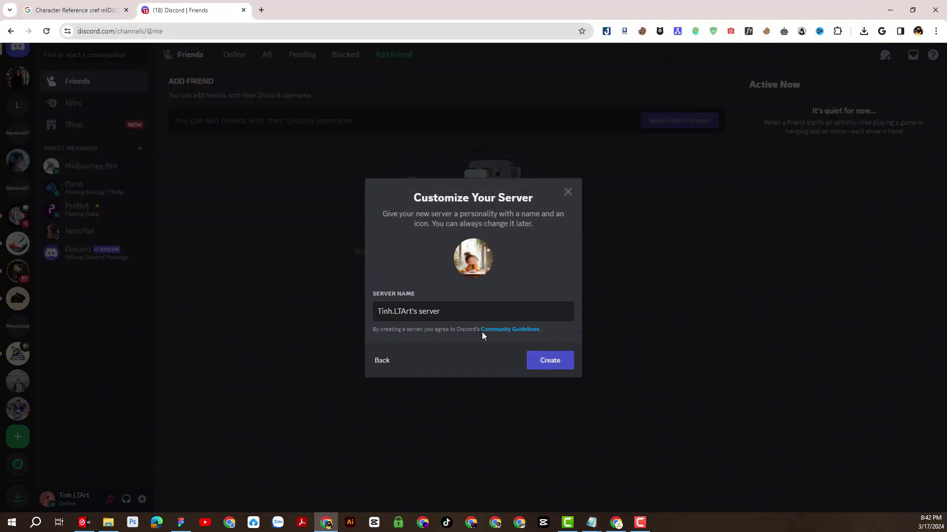
- Name the server Test Mi 01 and create it
drag(441, 311, 341, 311)
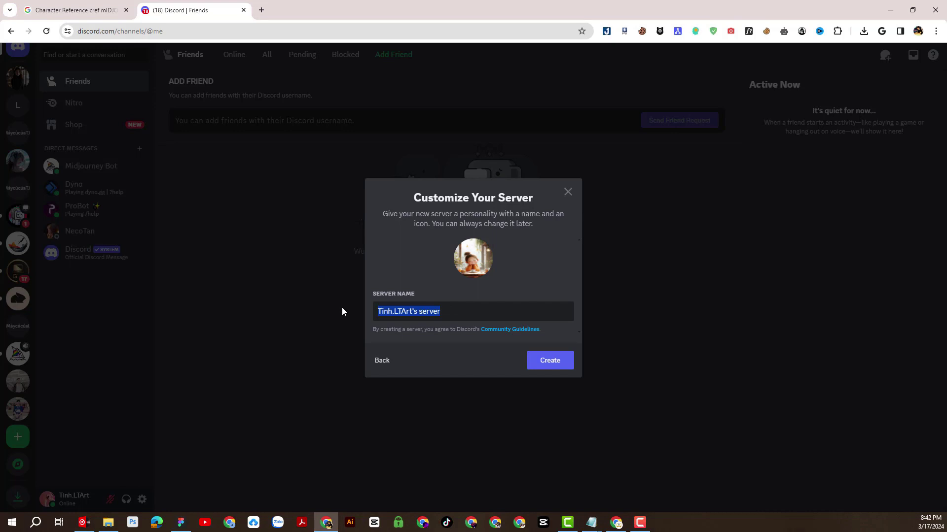
text(t)
key(BackSpace)
text(Test M)
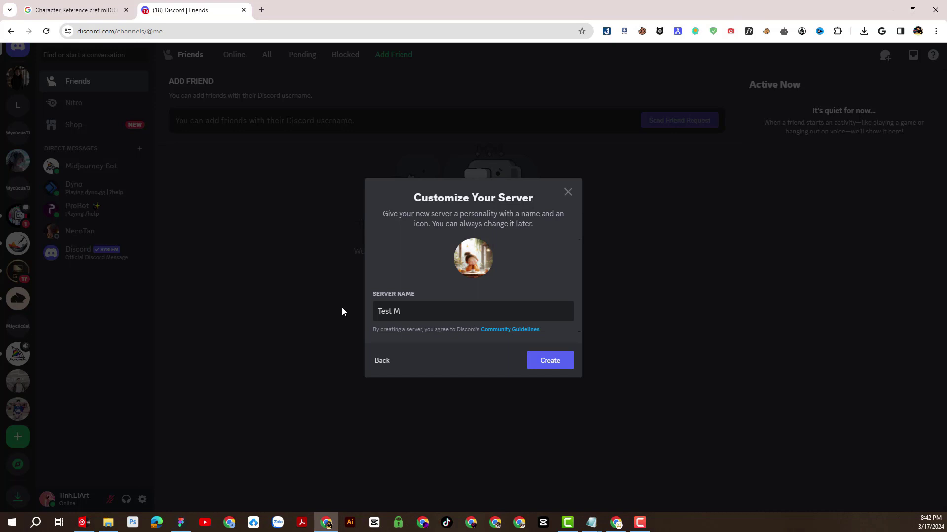
text(i 01)
click(546, 362)
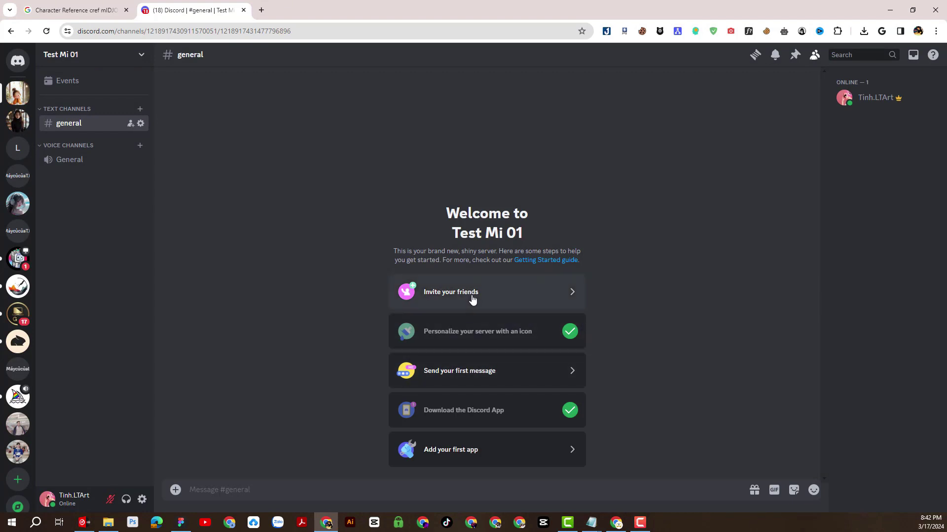
- Search Discord's App Directory for midjourney and open the Midjourney Bot page
click(478, 458)
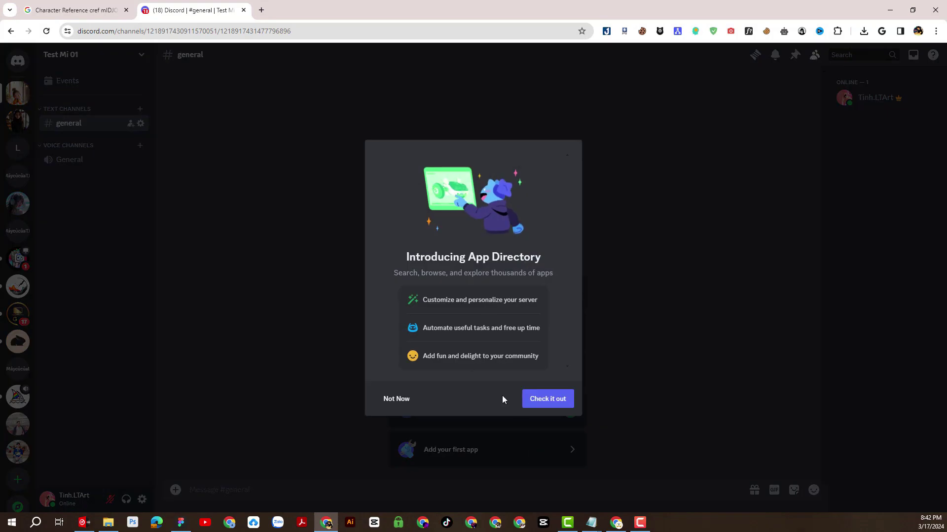
click(535, 403)
click(342, 164)
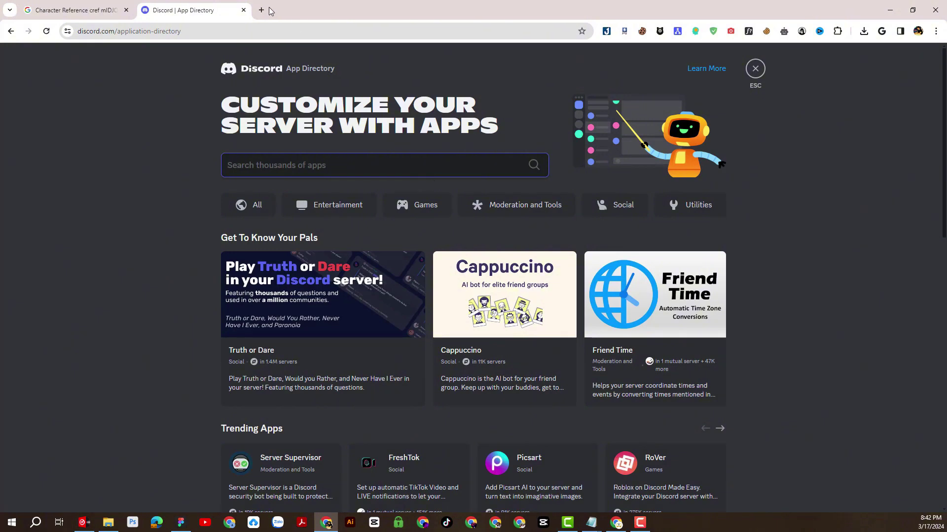
click(304, 162)
text(midjourney)
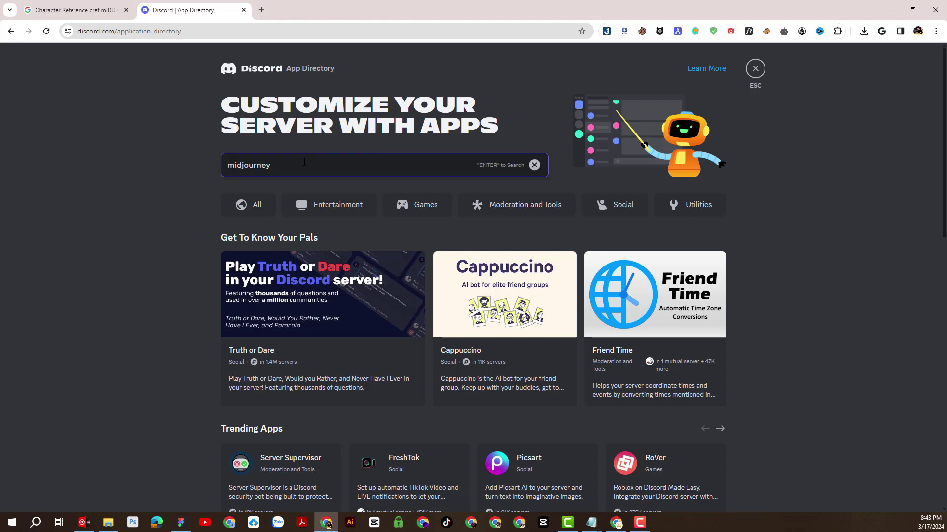
key(Return)
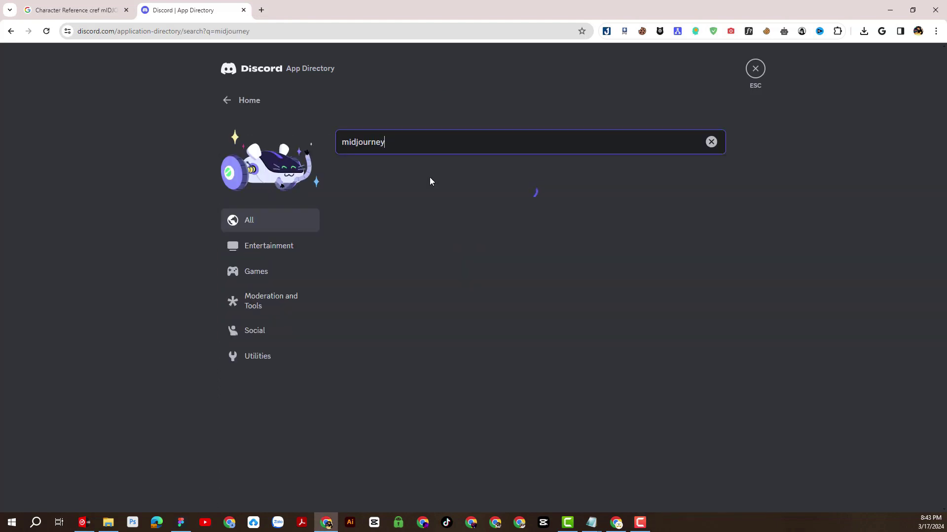
click(429, 193)
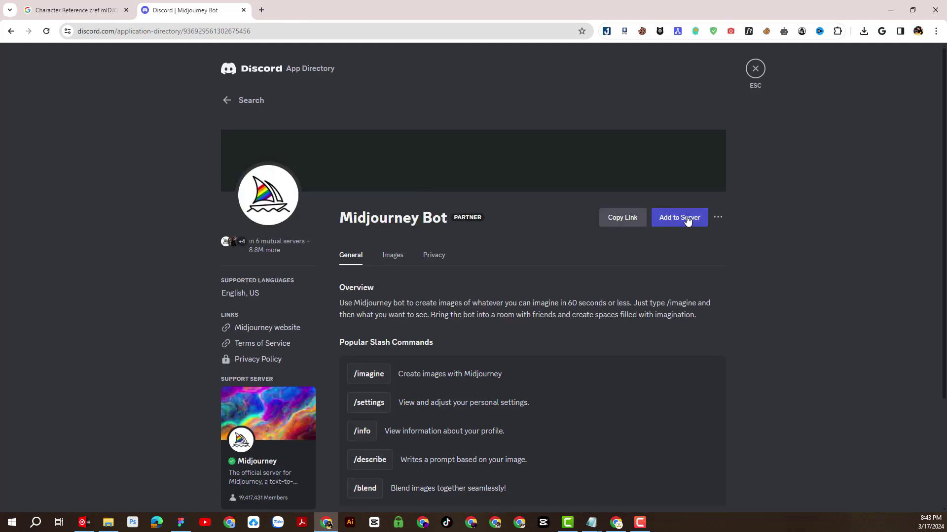
- Add Midjourney Bot to the Test Mi 01 server, pass the human check, and go to that server
click(684, 225)
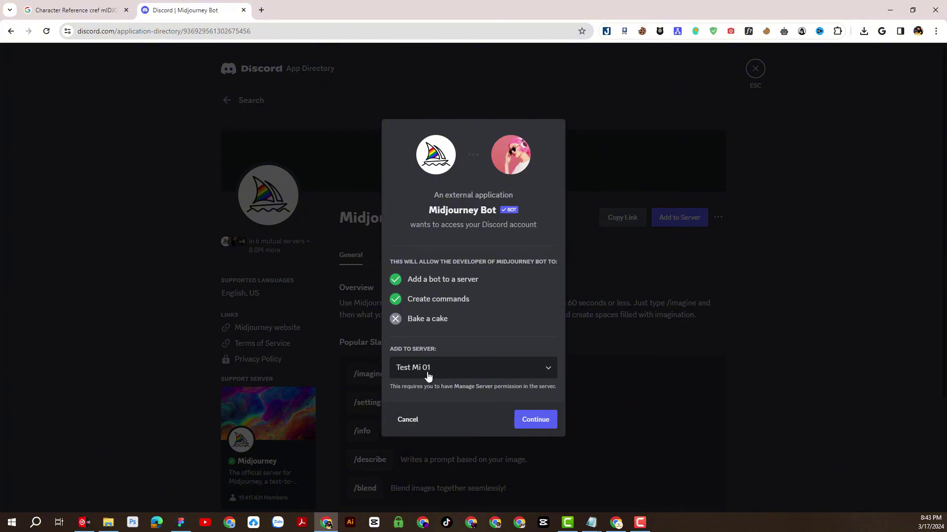
click(535, 420)
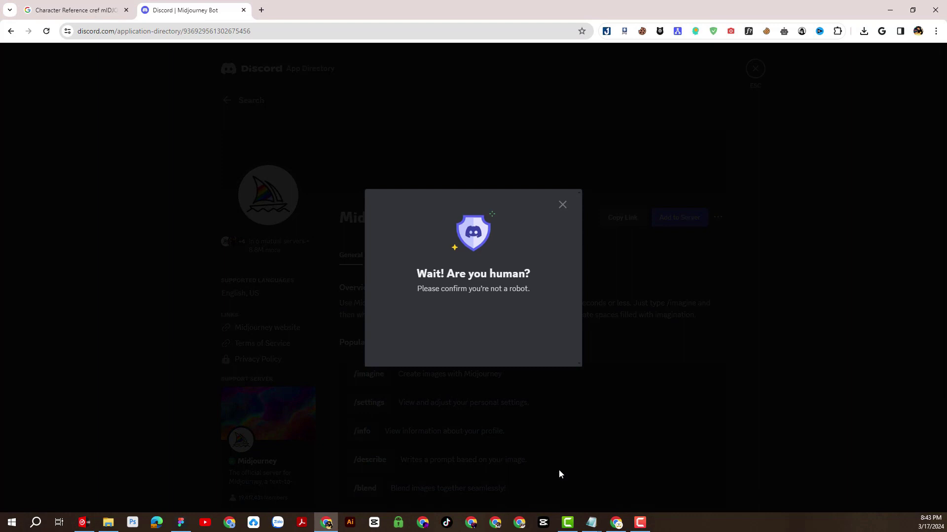
click(405, 325)
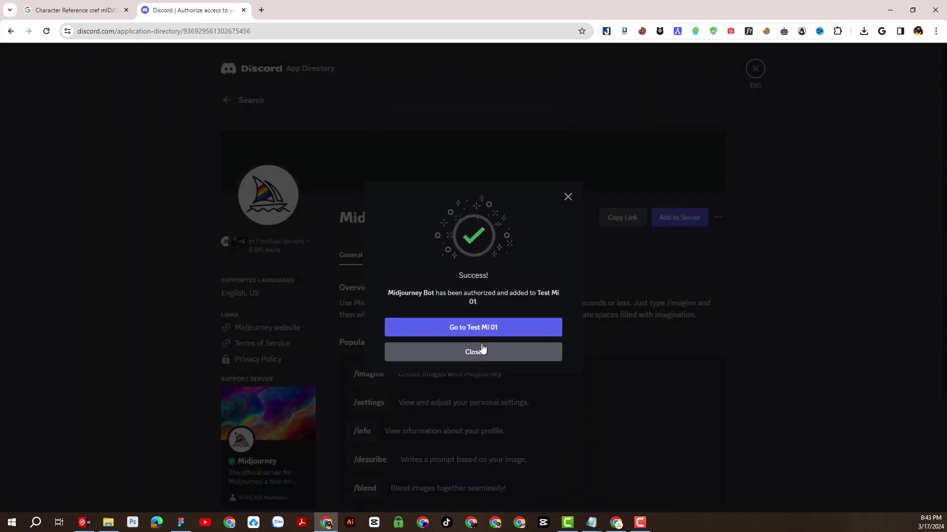
click(462, 328)
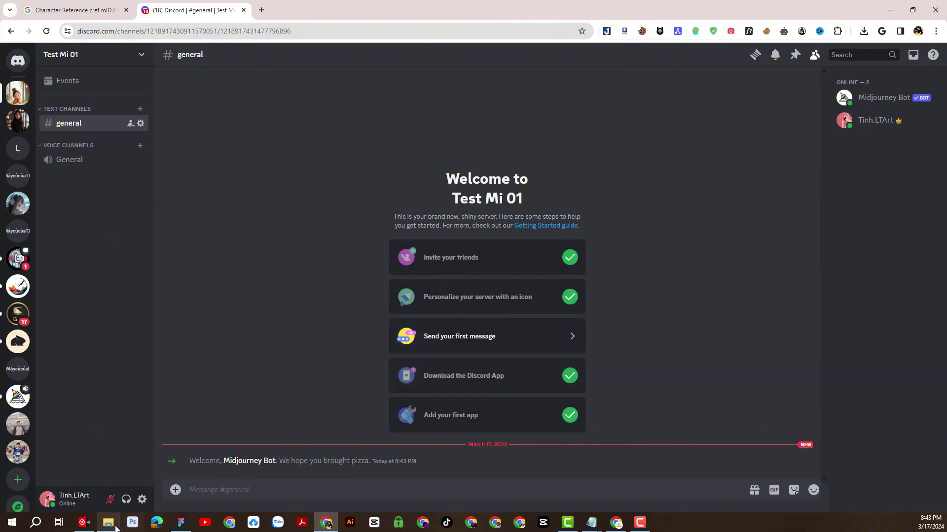
- Post the image 0_1 (4) from the Mi01 desktop folder in the general channel
click(108, 523)
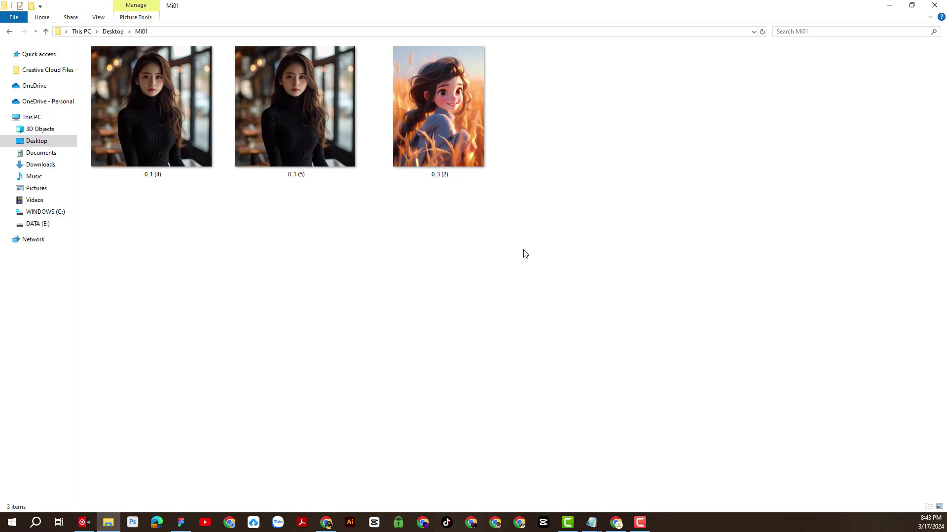
click(191, 146)
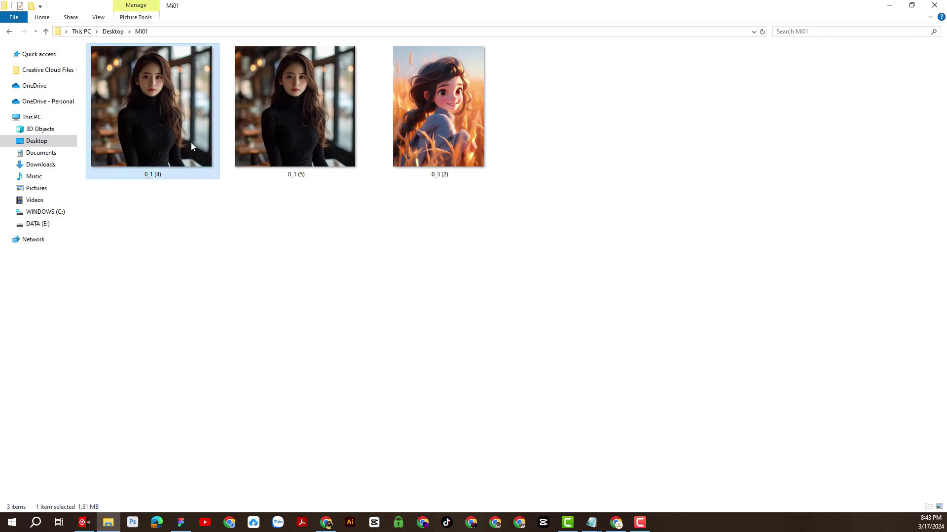
drag(181, 150, 326, 482)
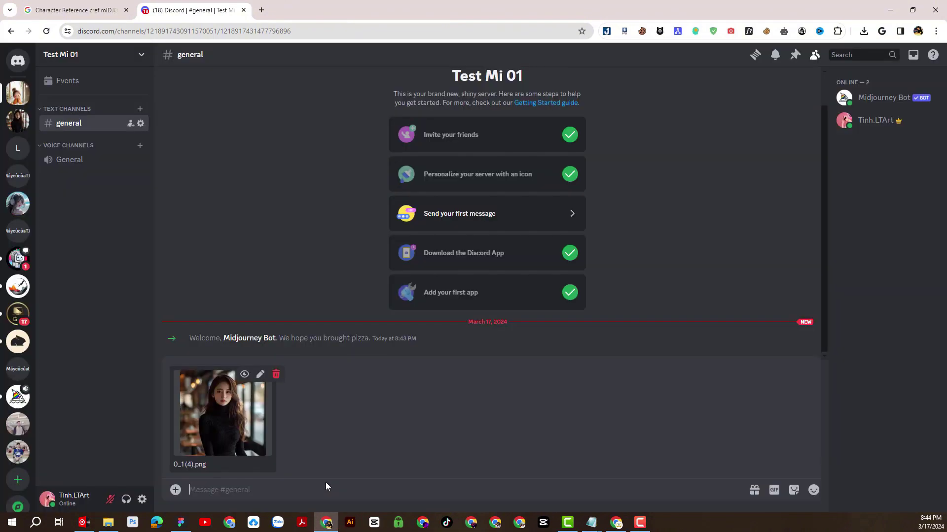
key(Return)
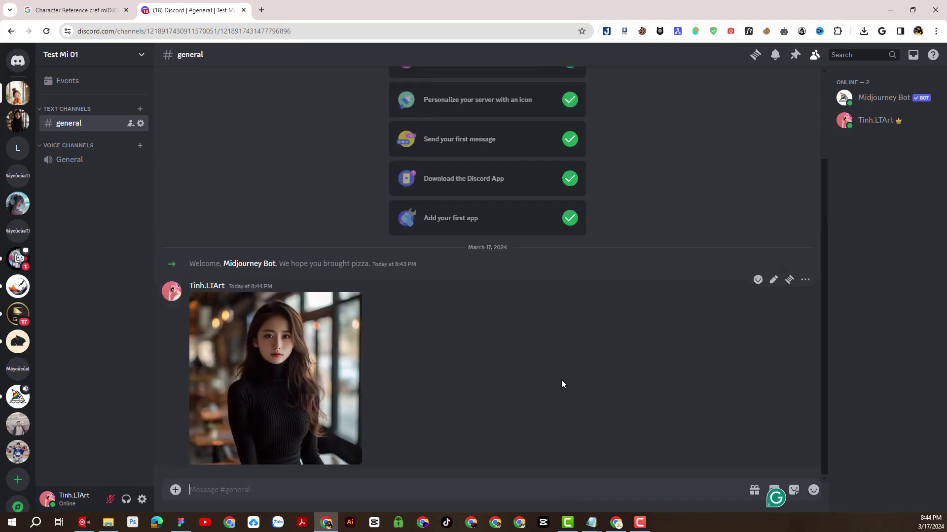
- Open the posted portrait in its own browser tab and return to the general channel
scroll(555, 380, up, 3)
scroll(555, 380, down, 3)
click(285, 368)
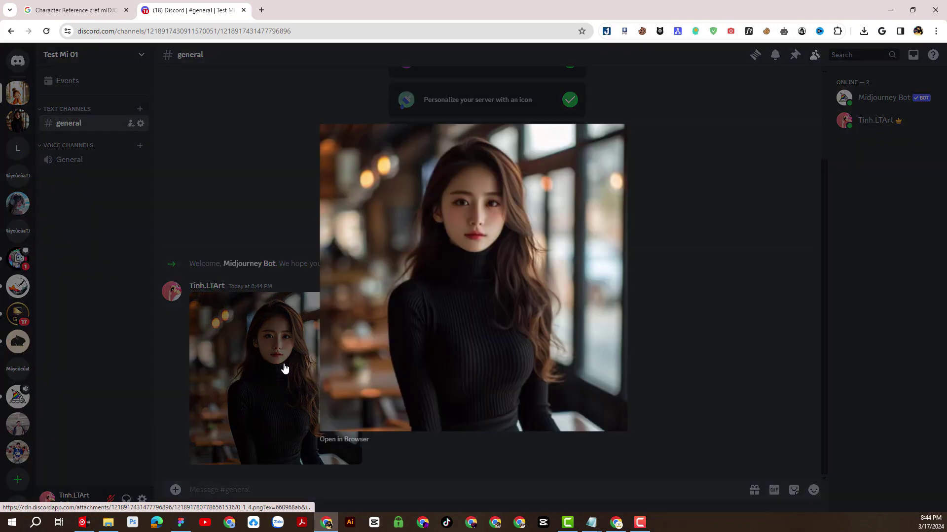
click(353, 439)
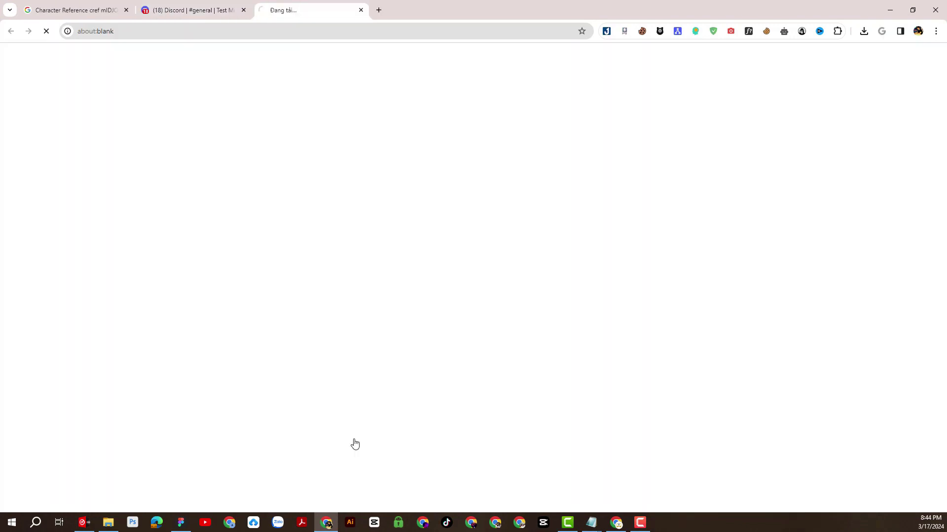
click(192, 9)
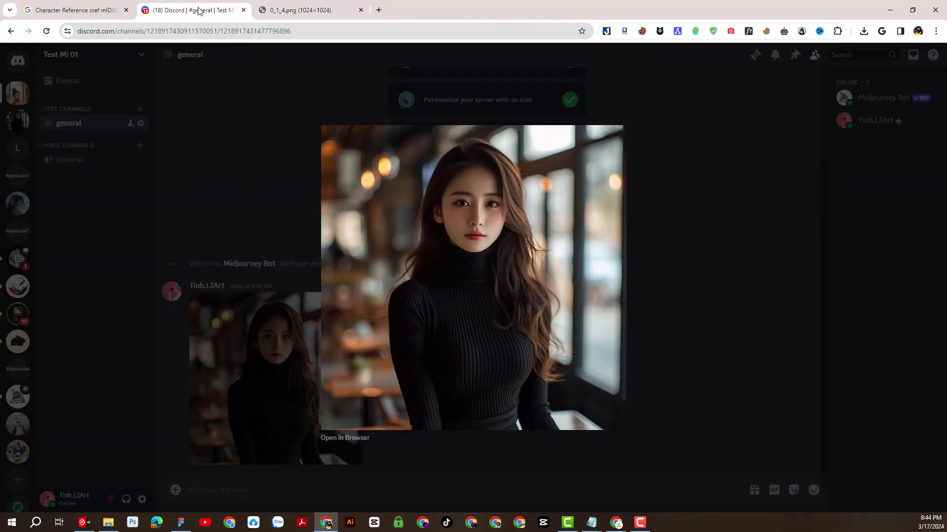
click(254, 457)
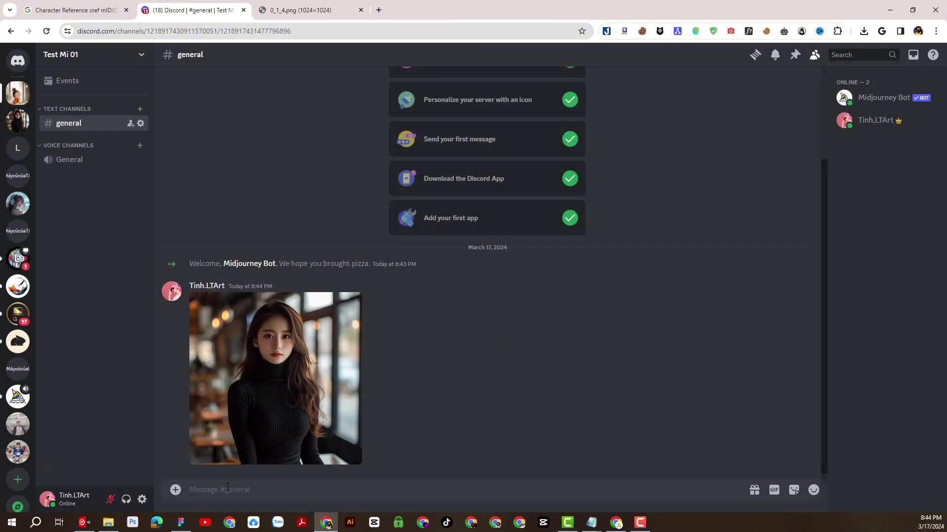
- Start /imagine with a portrait prompt: beautiful woman, K-pop idol good looks, black turtleneck sweater, glamorous figure, tight skirt, live action style, high quality, SLR, stylish city cafe
text(/imagine prompt)
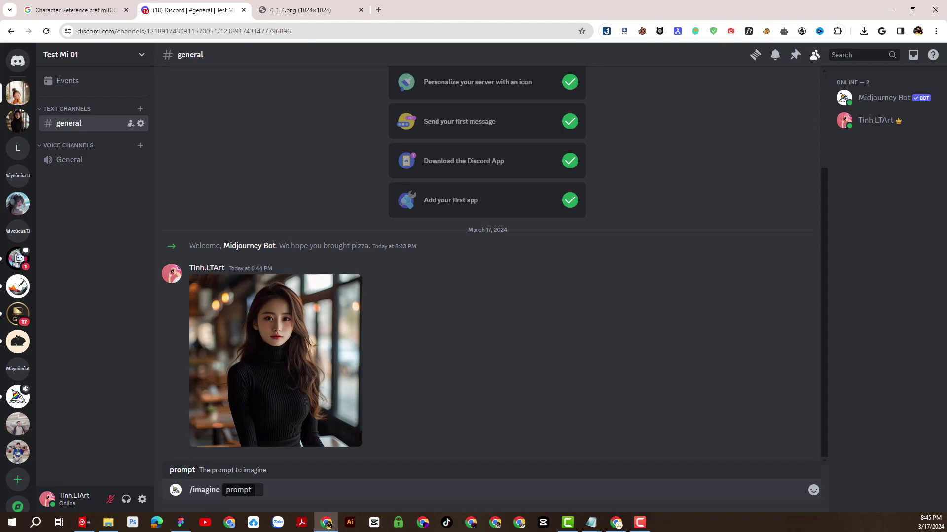
key(Escape)
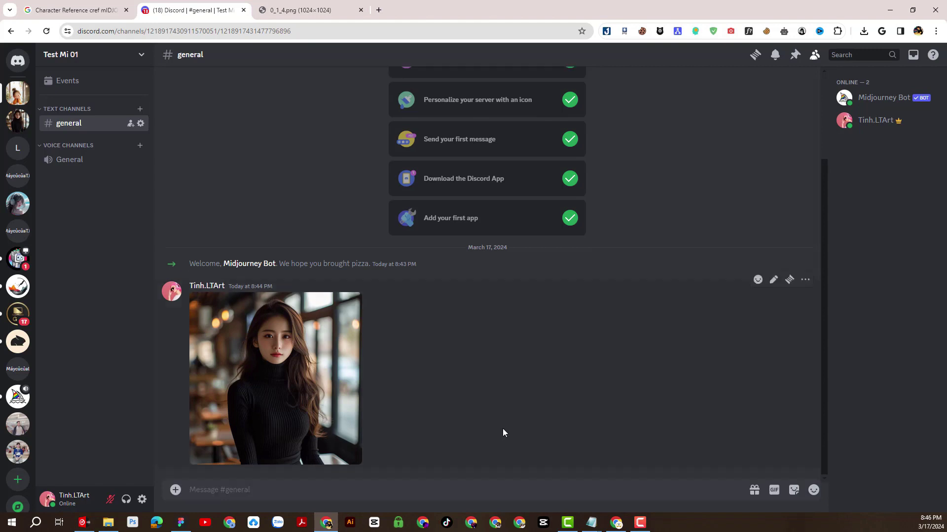
text(/imagine prompt)
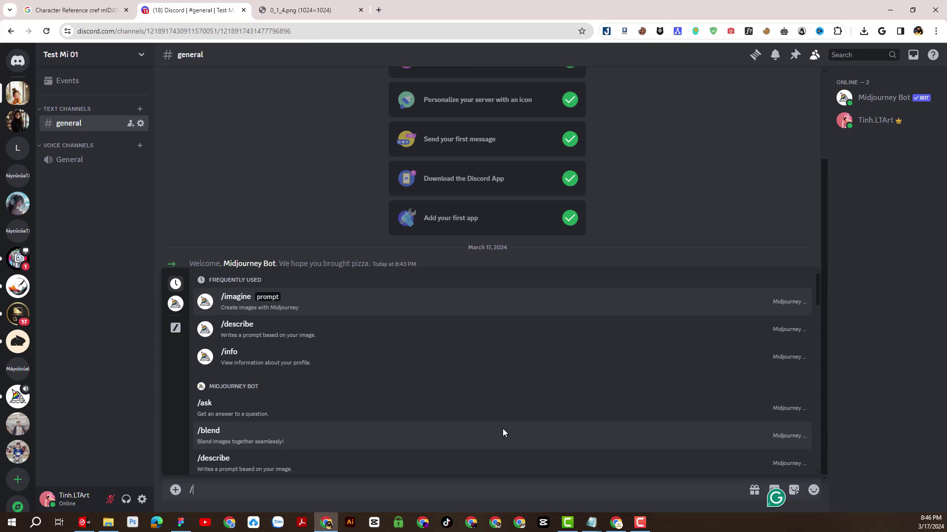
key(Return)
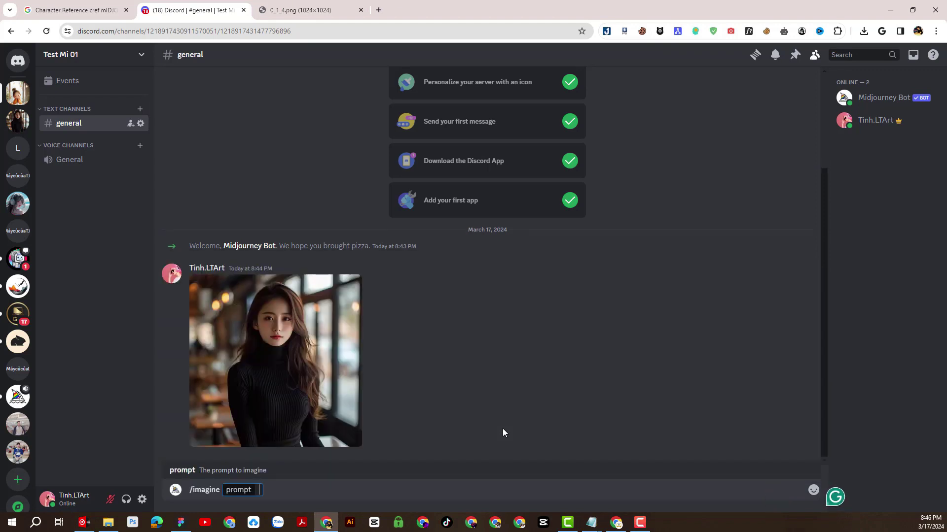
text(One beautiful woman, K-pop idol good looks, black turtleneck sweater, glamorous figure, tight skirt, portrait, live action style, high definition, high quality, shot with SLR, in a stylish city cafe)
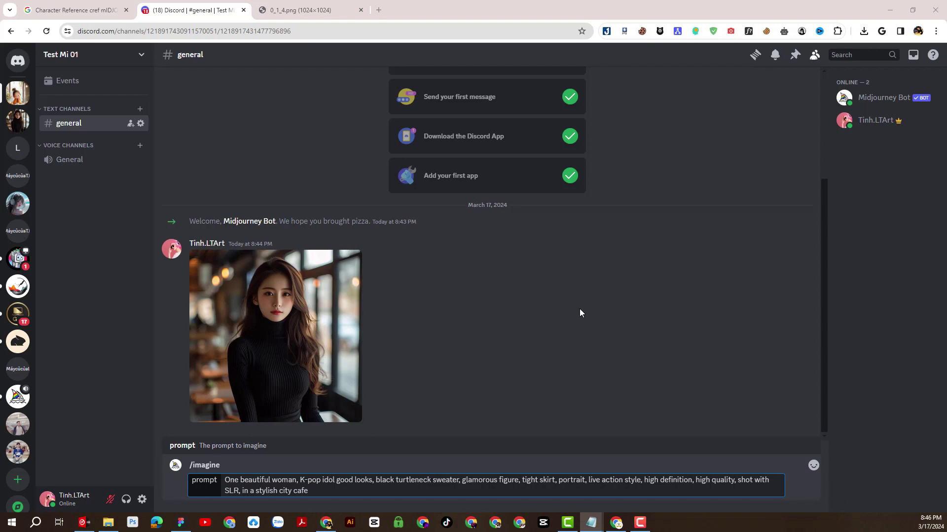
click(438, 493)
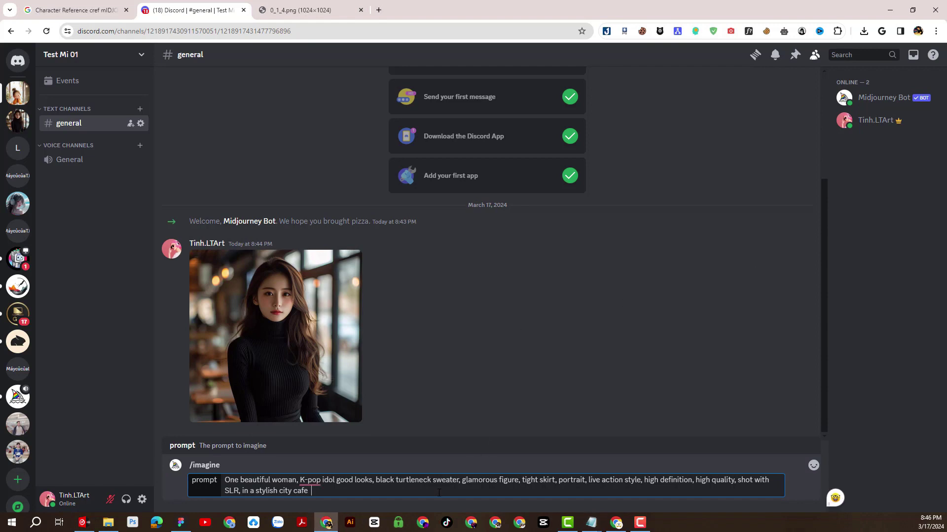
- Append the parameters --cw 100 and --cref to the end of the prompt
text(--cw 100)
double_click(330, 491)
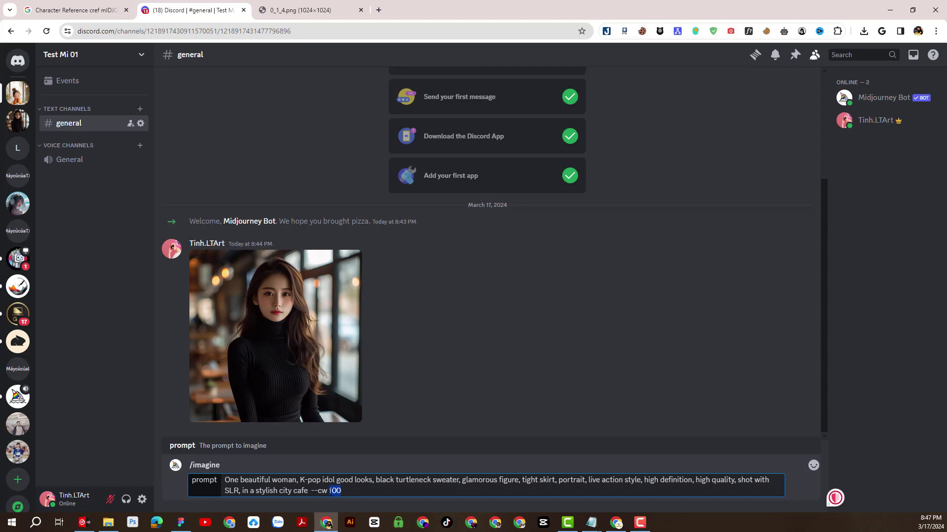
text(0)
text(--cref)
- Copy the full address of the opened 0_1_4.png image and paste it after --cref in the prompt
click(301, 10)
click(233, 31)
right_click(233, 31)
click(261, 121)
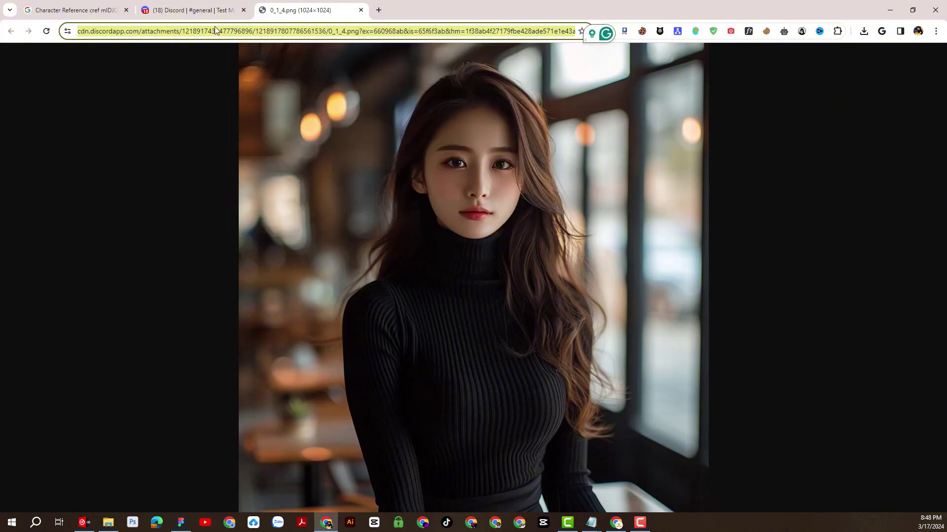
click(214, 31)
key(ctrl+a)
key(ctrl+c)
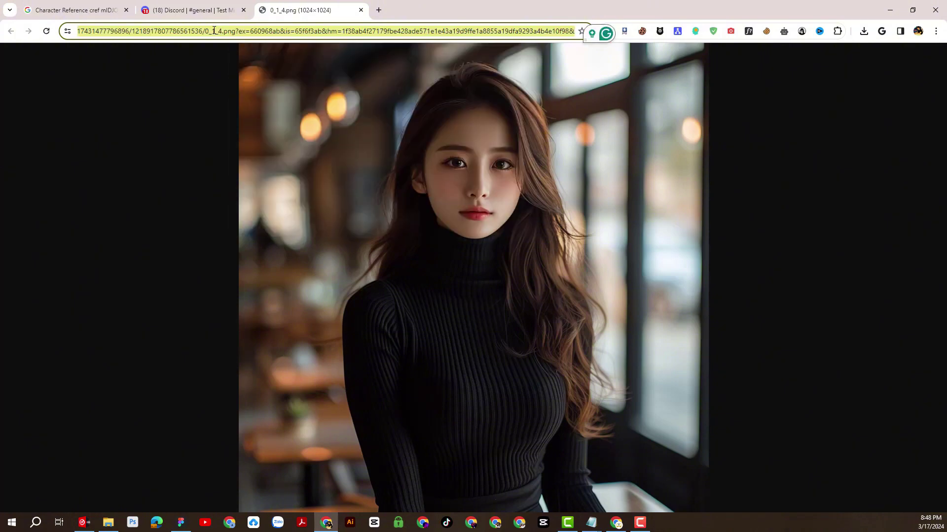
key(ctrl+shift+Tab)
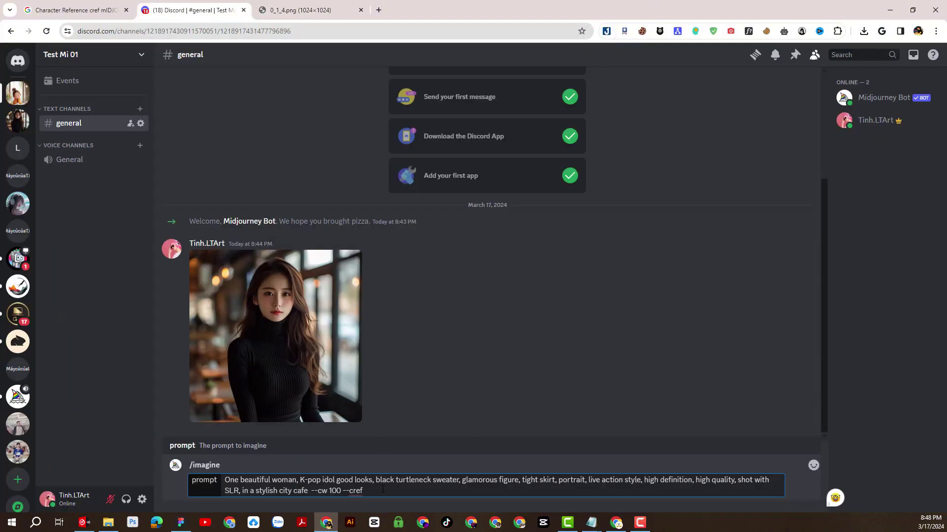
key(ctrl+v)
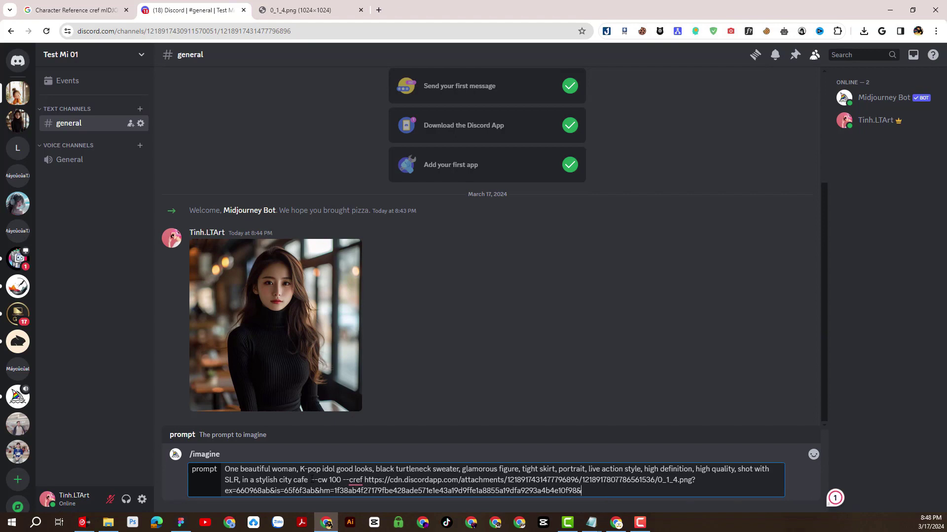
- Submit the /imagine prompt with --cw 100 and the --cref image link to Midjourney Bot
drag(311, 480, 362, 480)
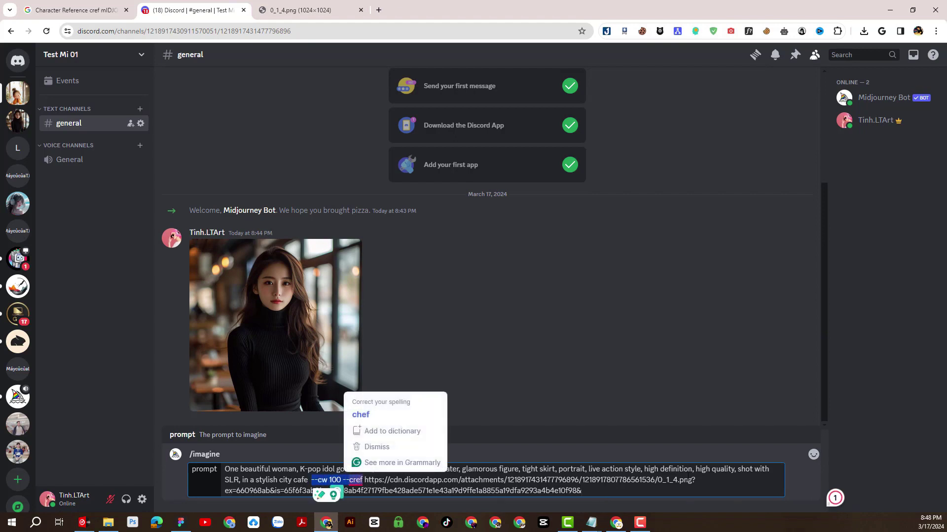
click(622, 494)
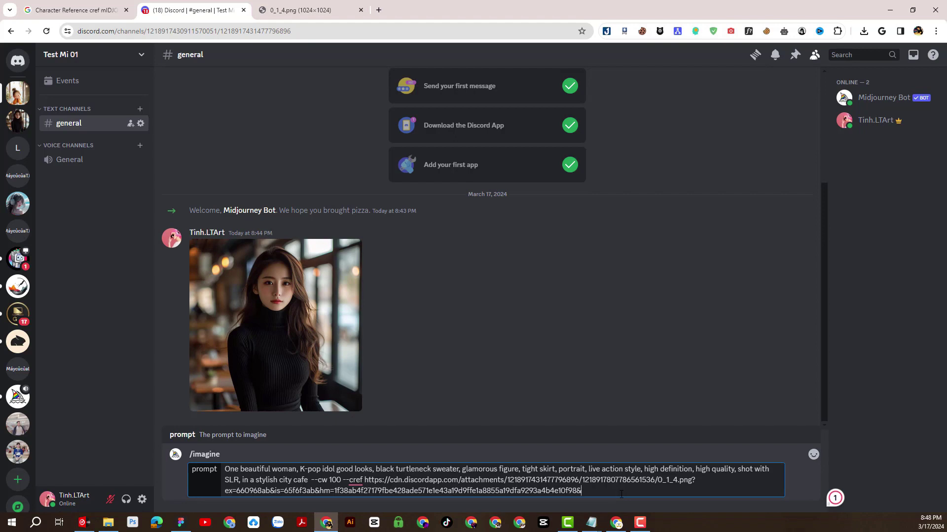
key(Return)
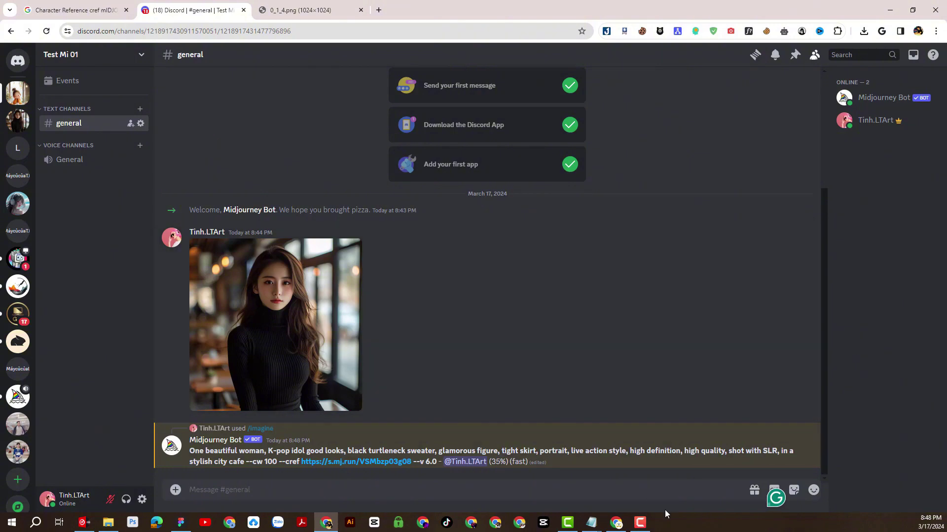
click(640, 522)
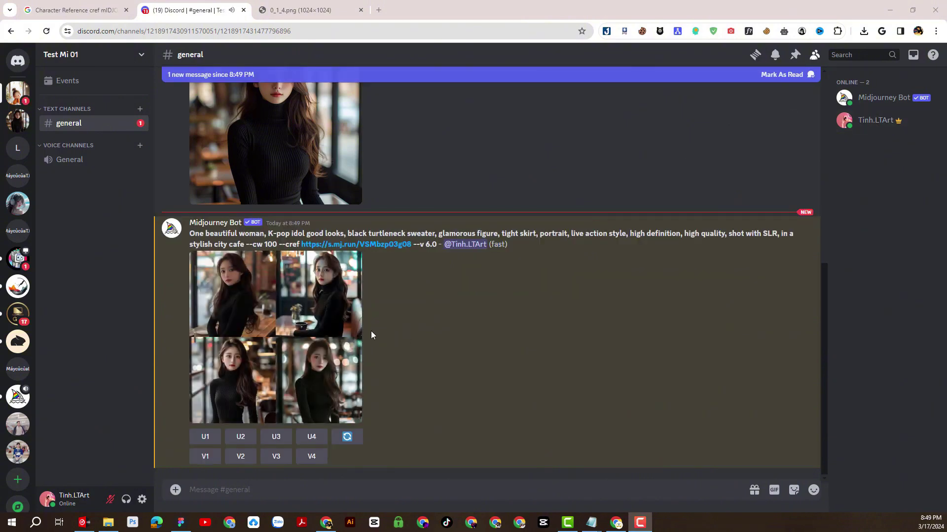
- View the first generated image grid enlarged and rerun its prompt unchanged
scroll(392, 336, up, 2)
scroll(392, 336, down, 2)
click(254, 323)
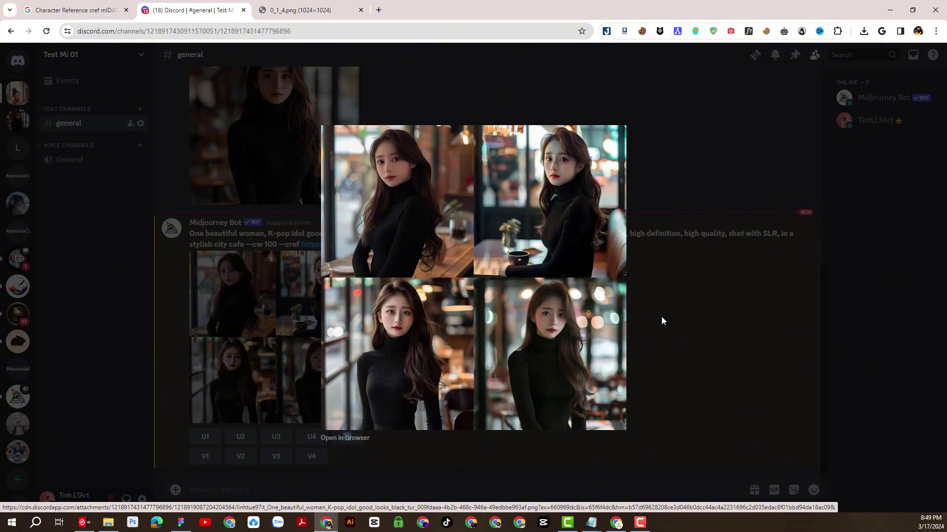
click(661, 321)
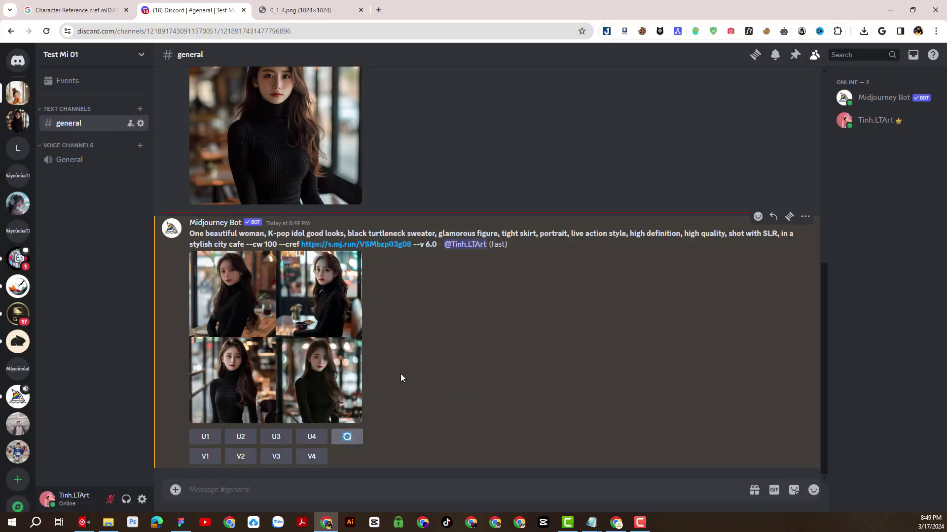
click(353, 441)
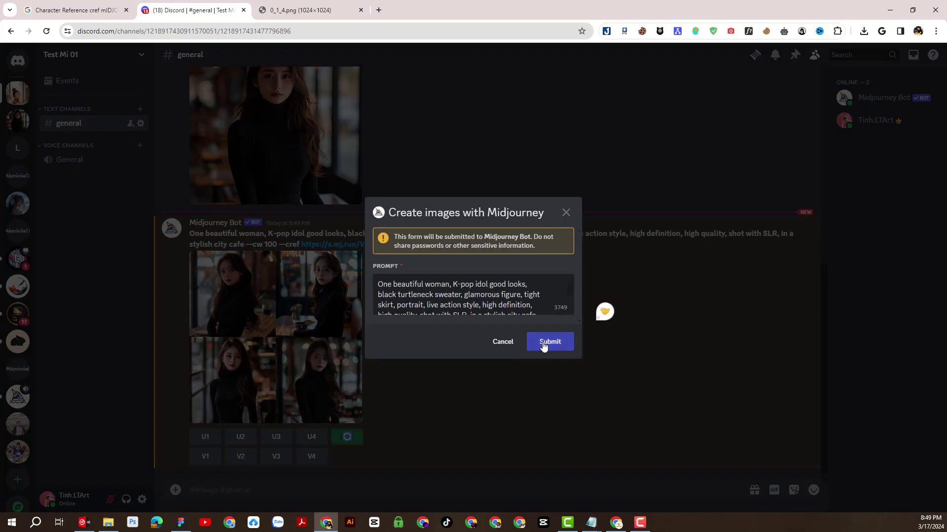
click(544, 347)
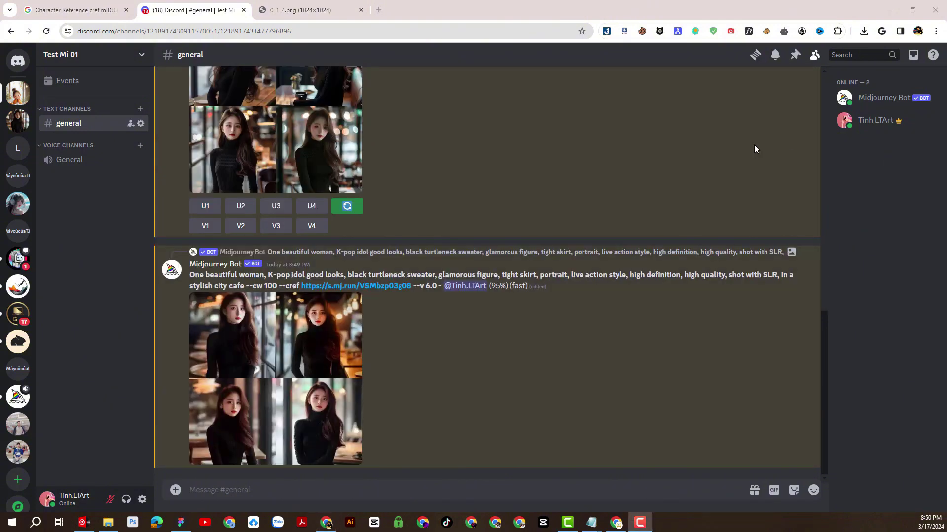
- Examine the second image grid enlarged and compare it with the first grid, its prompt and the reference portrait
click(292, 318)
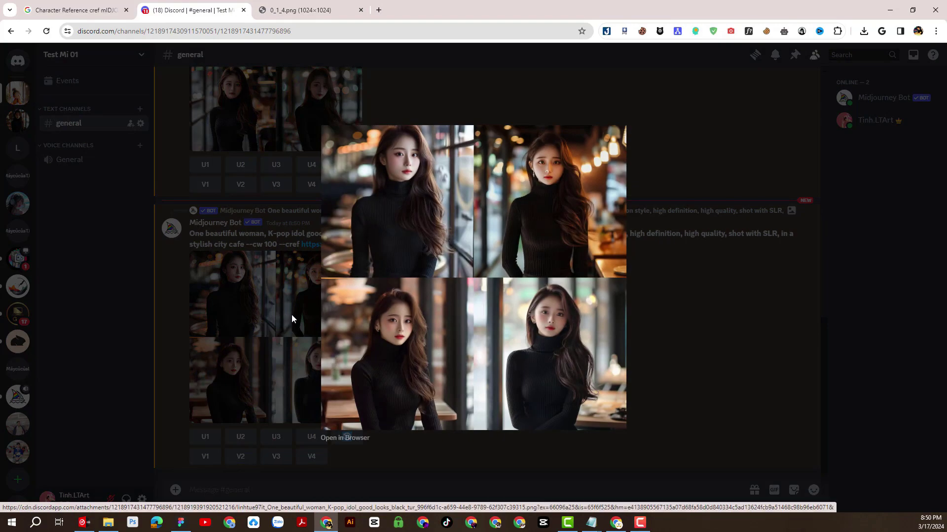
click(710, 342)
scroll(406, 341, up, 5)
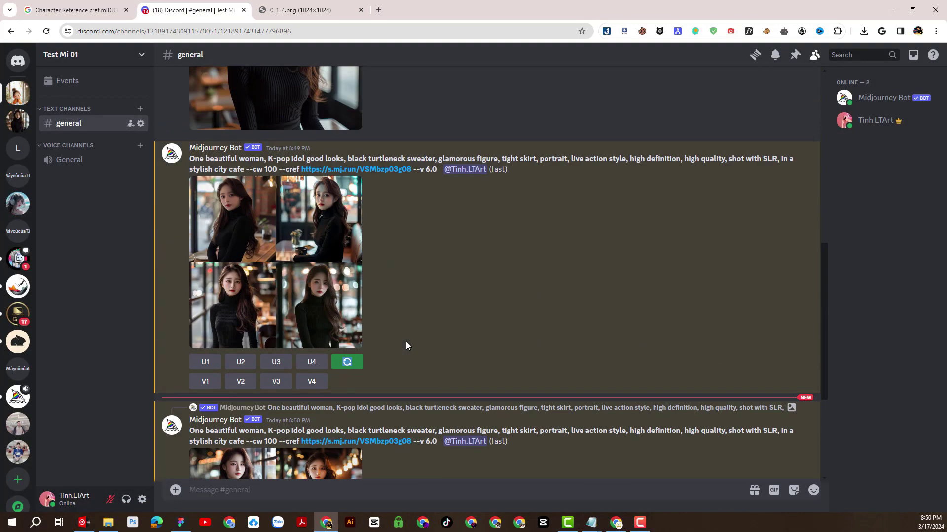
scroll(406, 341, down, 5)
click(328, 361)
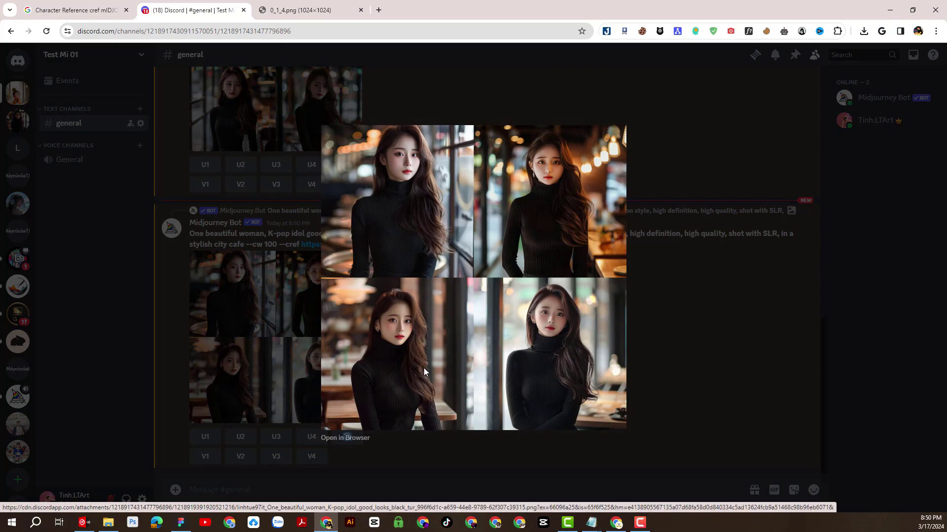
click(720, 356)
click(345, 377)
click(610, 341)
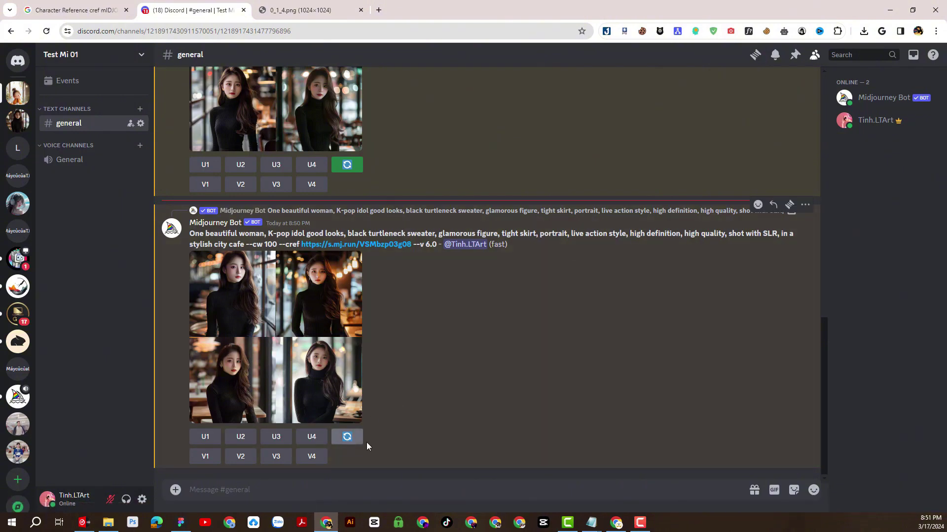
scroll(402, 413, up, 5)
scroll(403, 413, up, 2)
drag(190, 257, 490, 277)
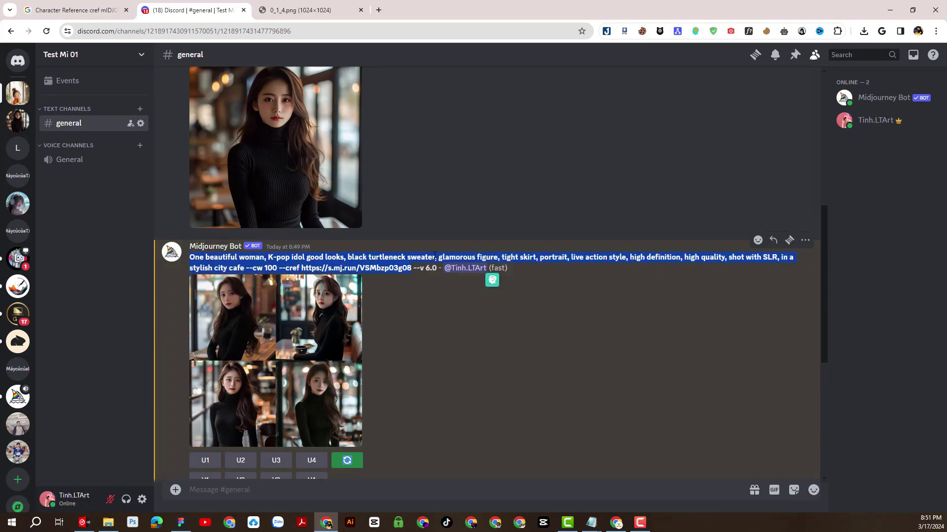
click(409, 215)
scroll(424, 230, up, 2)
scroll(404, 253, down, 8)
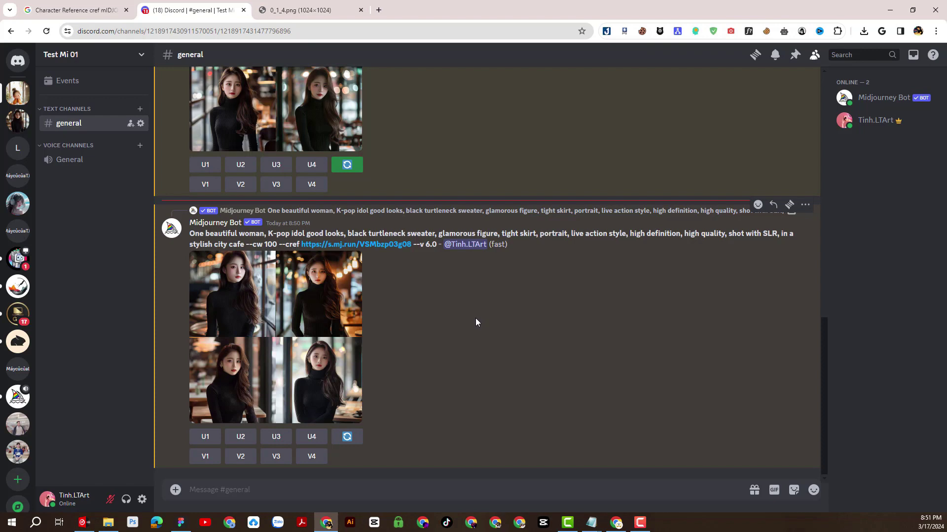
- Rerun the second grid's prompt unchanged to generate another set of images
click(349, 437)
key(Return)
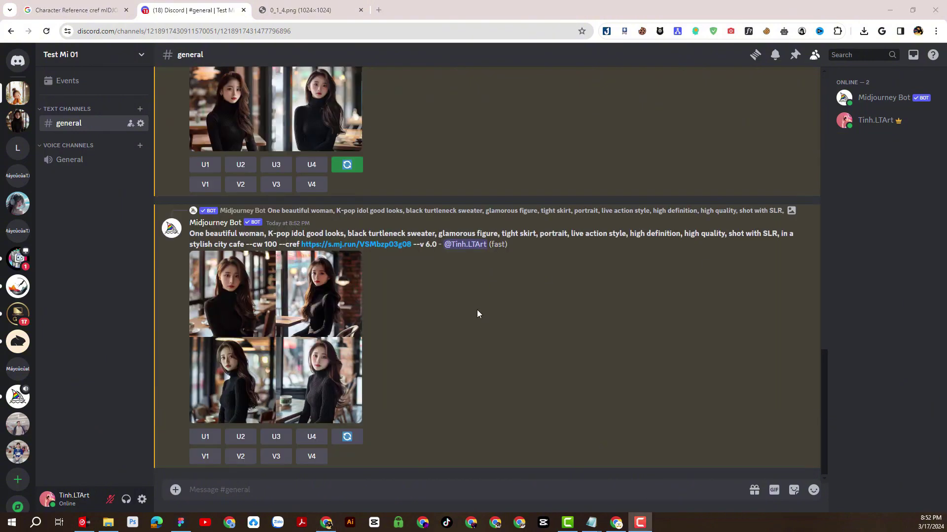
scroll(478, 309, up, 10)
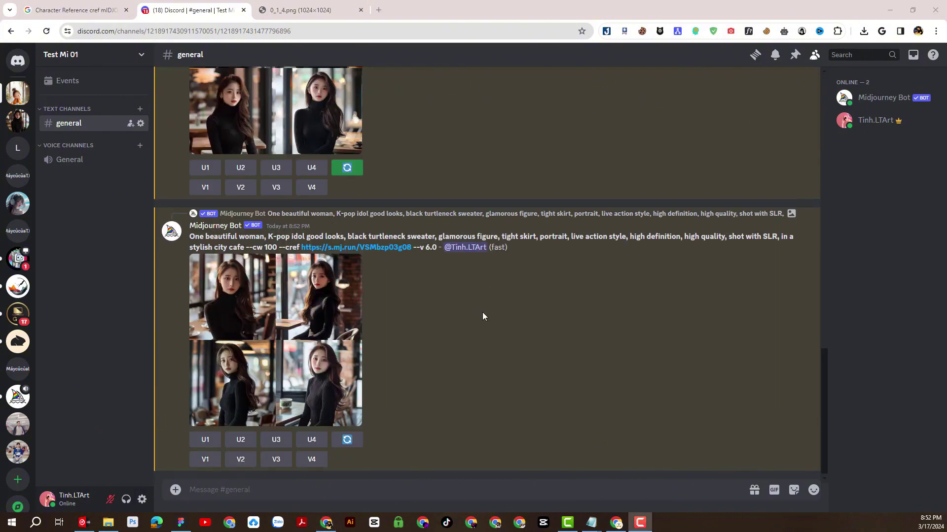
- Copy the latest grid's prompt, from its description through the --cref link, into a new /imagine command
scroll(419, 291, down, 4)
scroll(405, 320, down, 9)
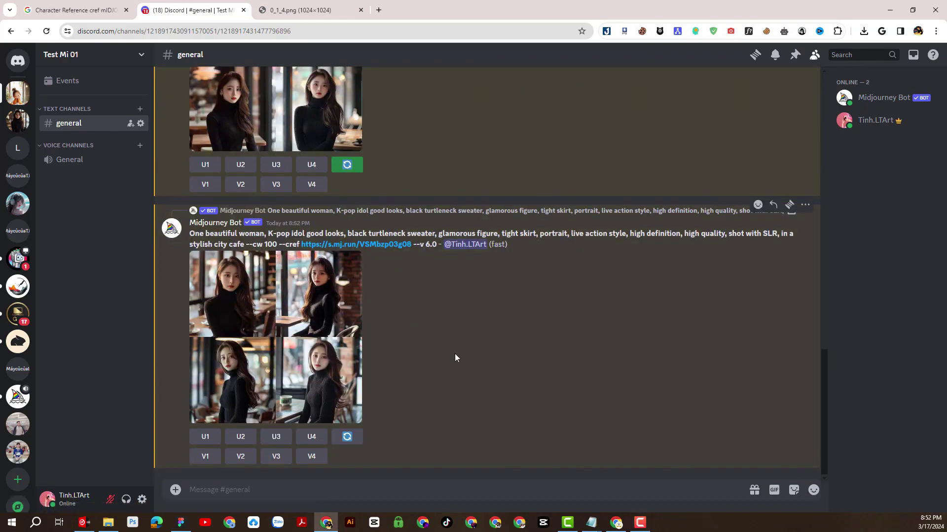
scroll(498, 356, up, 2)
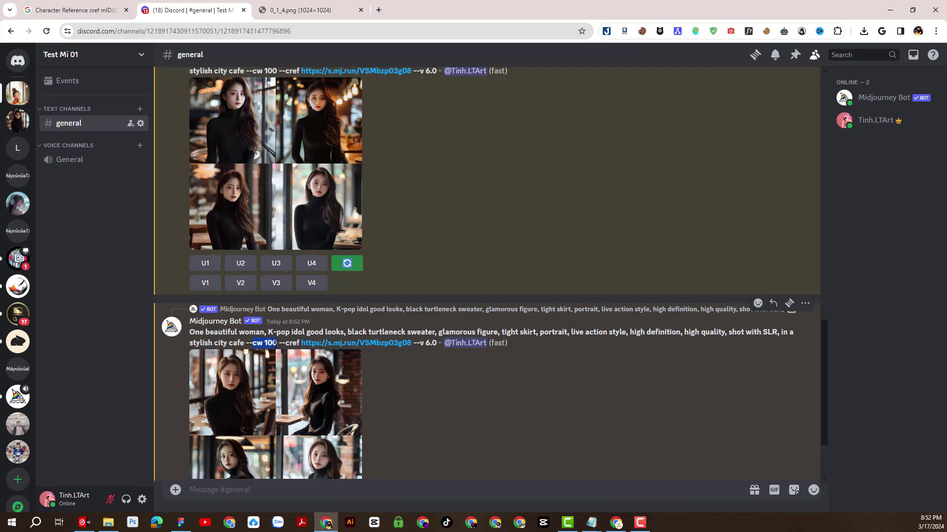
scroll(414, 361, down, 2)
drag(189, 234, 411, 244)
key(ctrl+c)
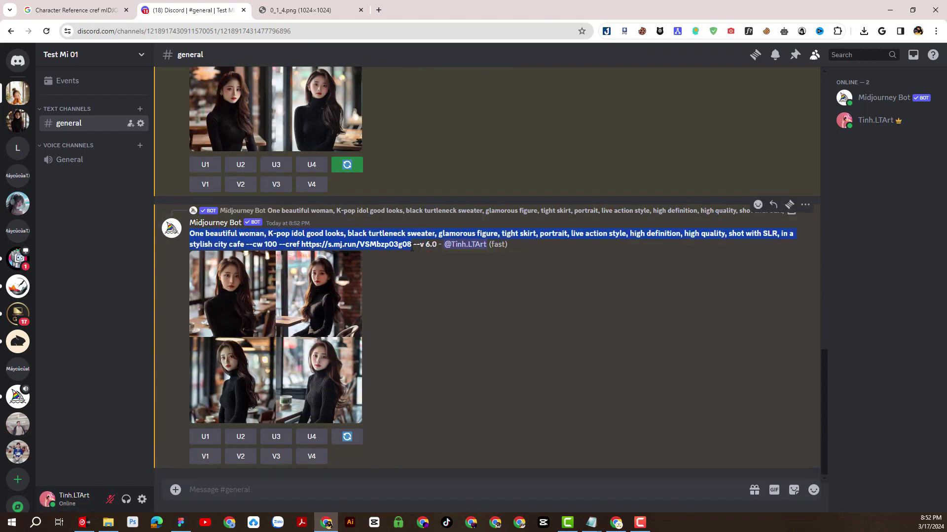
click(289, 489)
text(/)
click(250, 308)
key(ctrl+v)
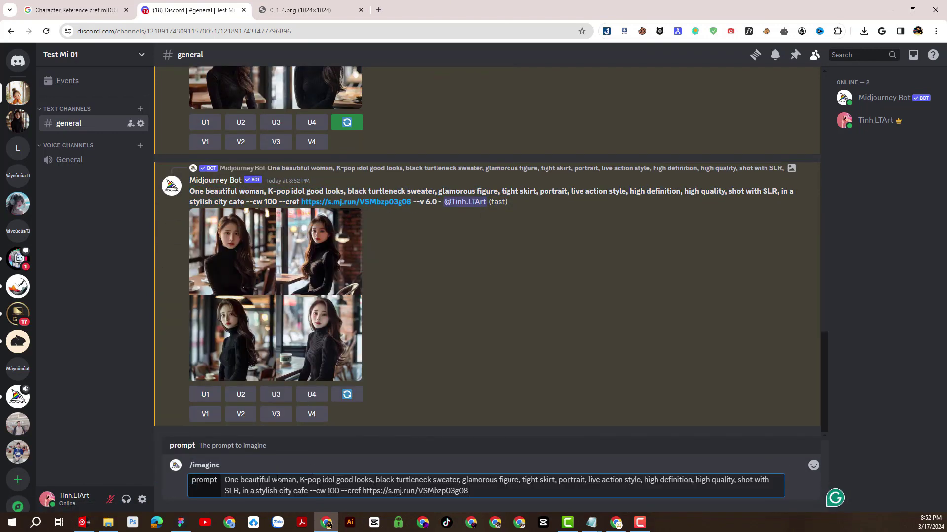
- Set the --cw value in the new prompt to 30
drag(344, 492, 331, 493)
text(50)
right_click(340, 490)
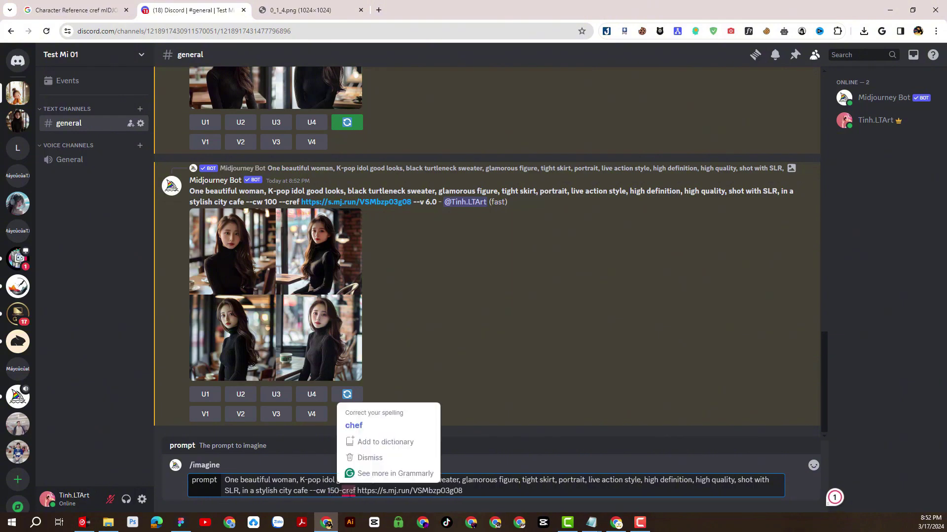
key(Escape)
key(BackSpace)
key(BackSpace)
key(BackSpace)
text(30)
right_click(337, 491)
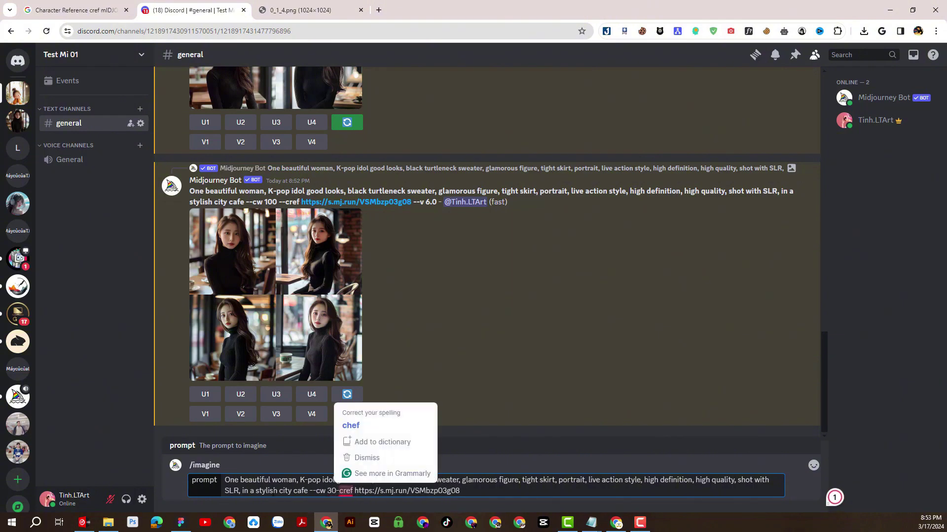
key(Escape)
click(490, 383)
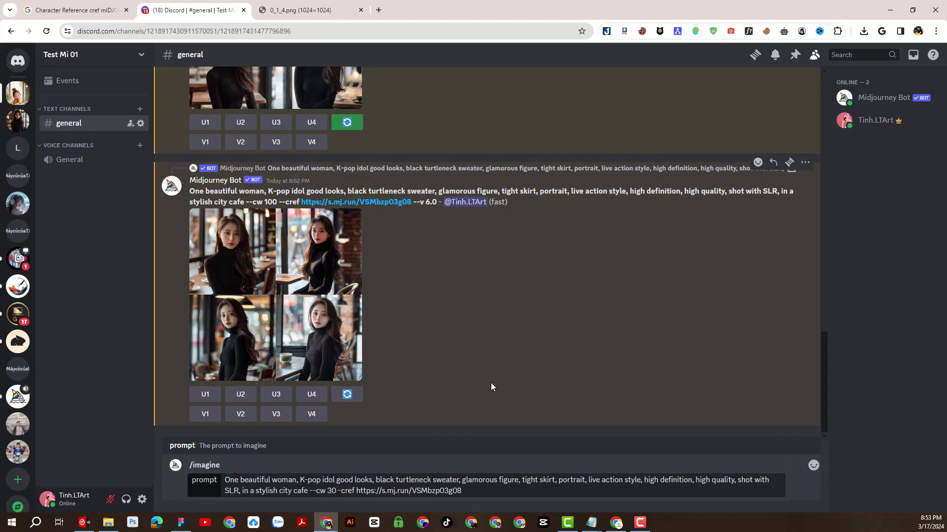
- Restore the double dash before cref and submit the prompt with --cw 30 to Midjourney Bot
click(335, 492)
text(-)
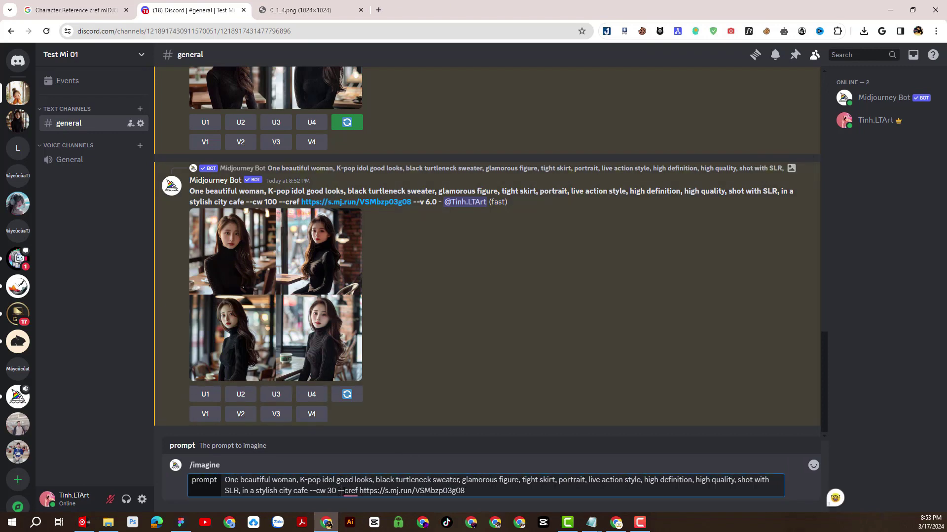
right_click(340, 491)
click(513, 369)
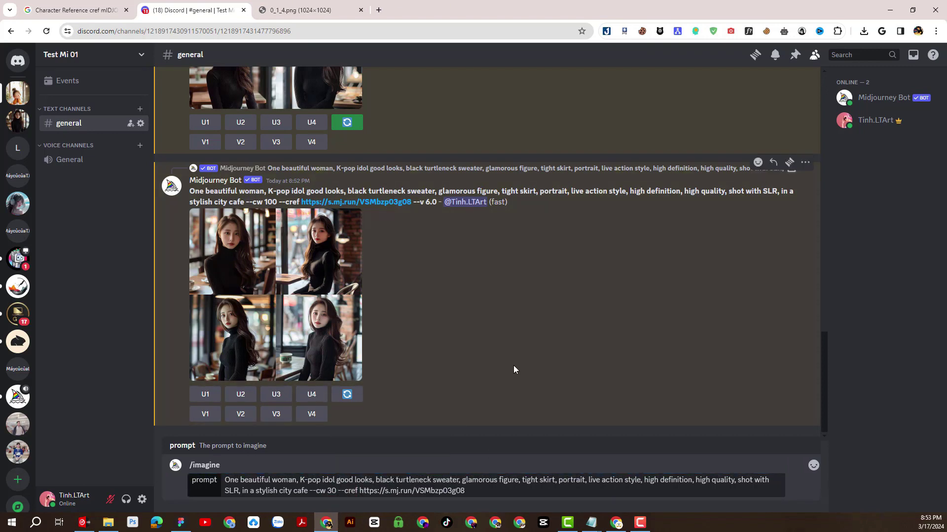
double_click(332, 490)
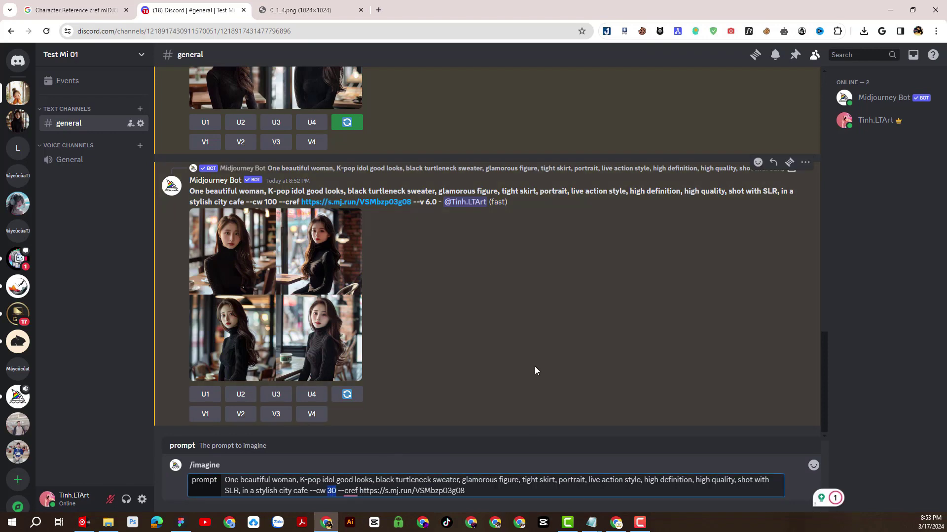
text(30)
key(Return)
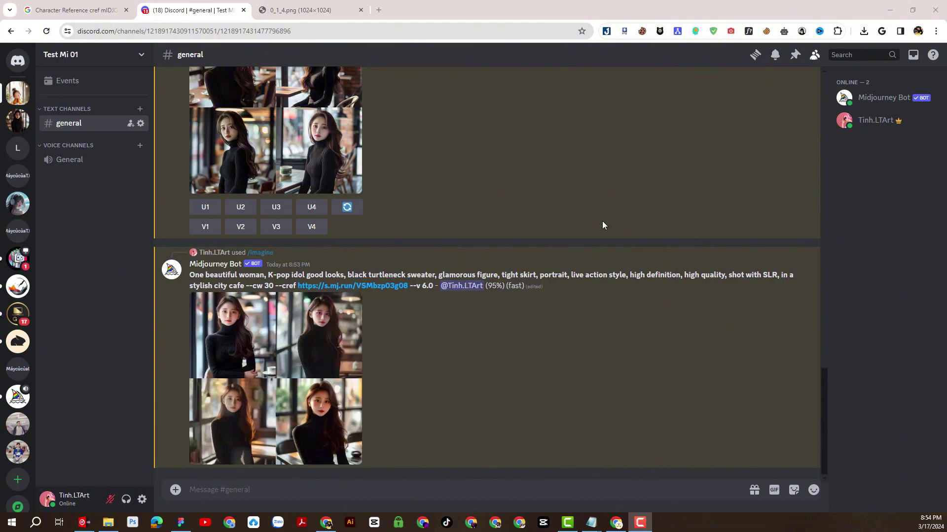
- Examine the --cw 30 image grid enlarged and compare it with its prompt and the earlier grids
click(279, 351)
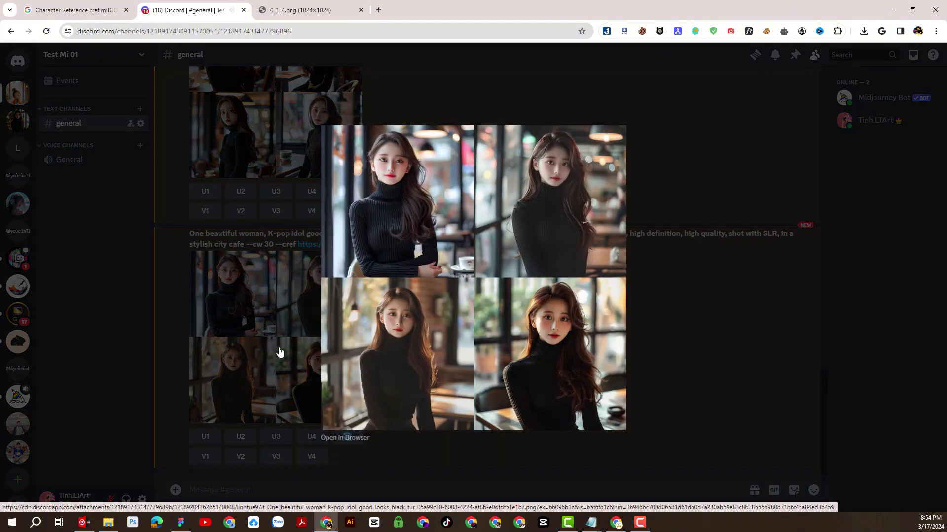
click(702, 292)
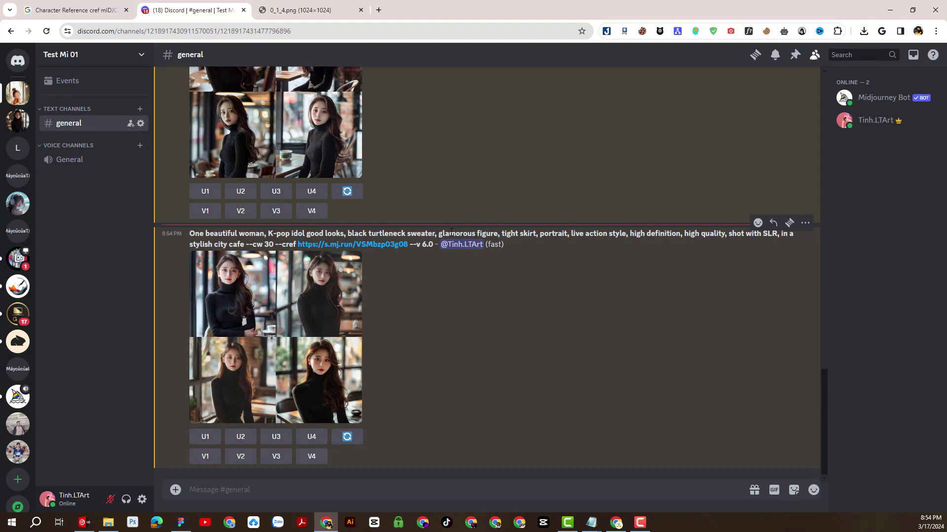
triple_click(190, 237)
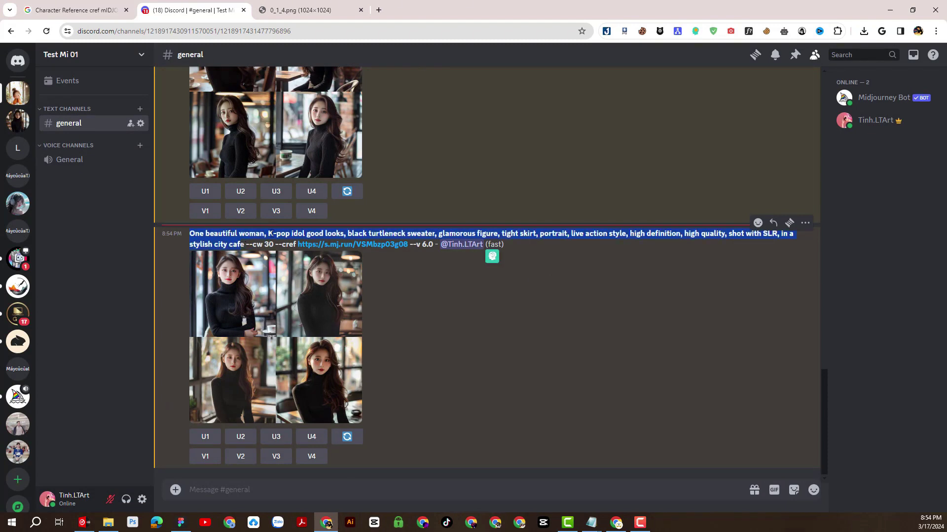
click(296, 234)
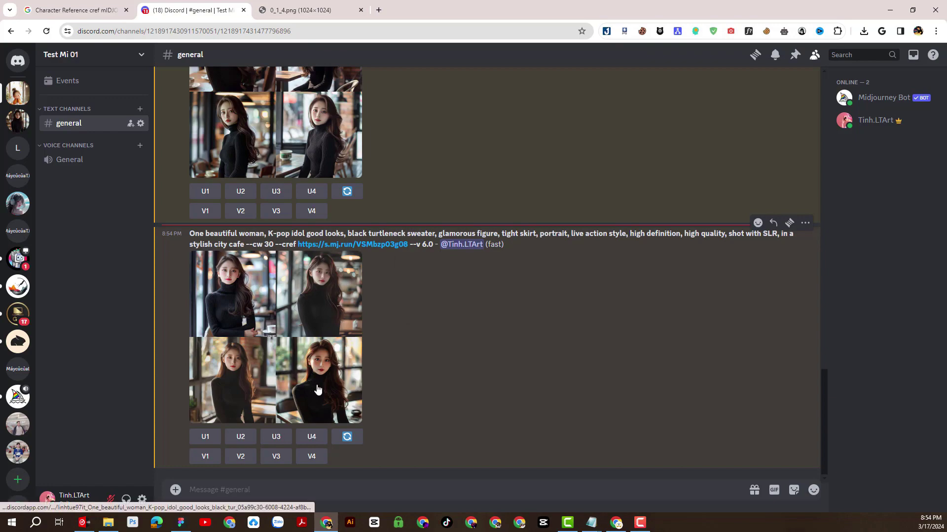
scroll(437, 394, up, 10)
scroll(437, 380, down, 10)
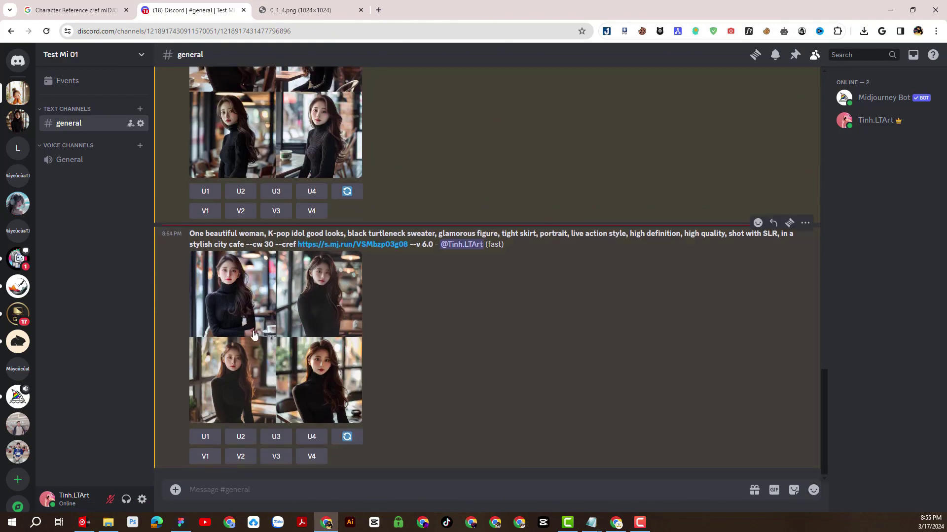
click(277, 341)
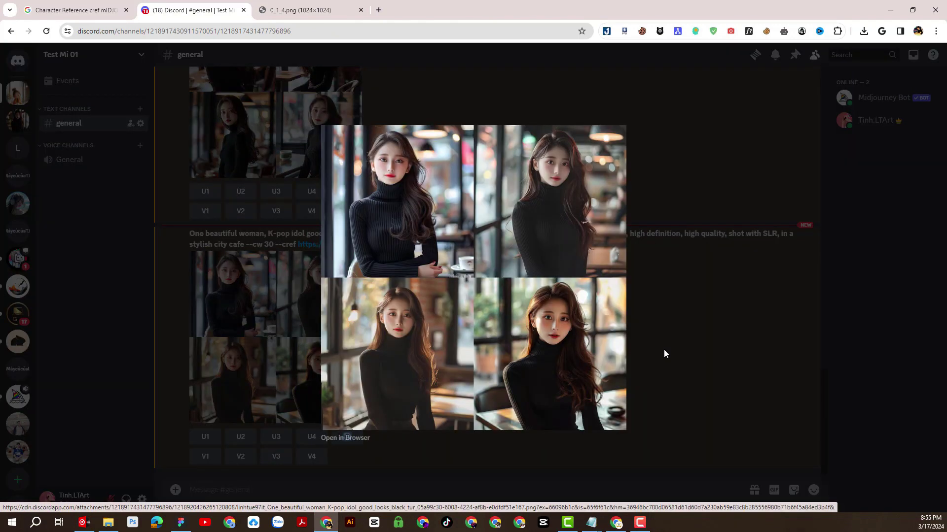
click(664, 350)
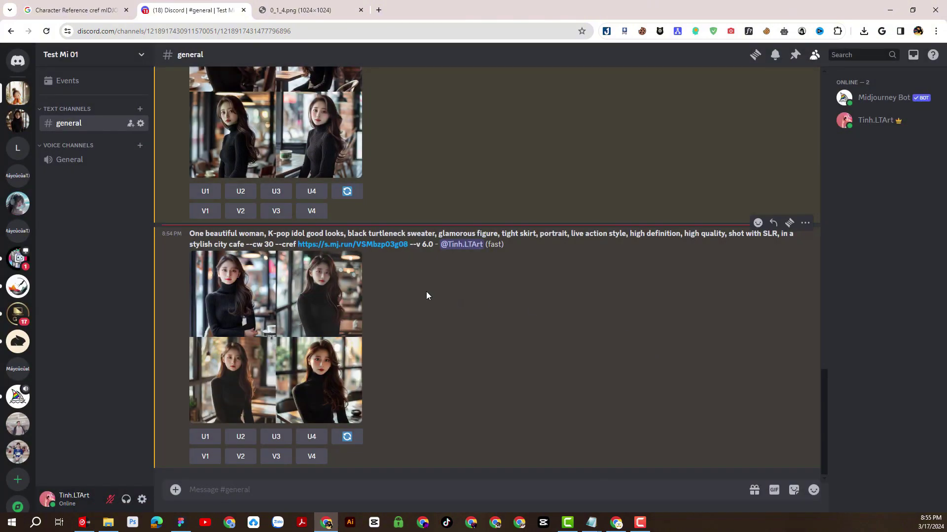
- Copy the --cw 30 prompt with its --cref link into a new /imagine command
drag(191, 233, 407, 245)
key(ctrl+c)
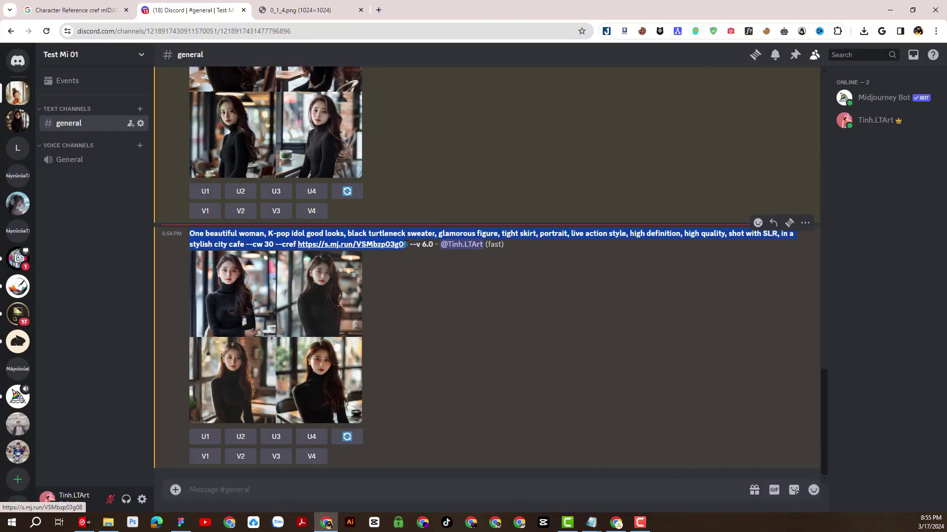
click(286, 488)
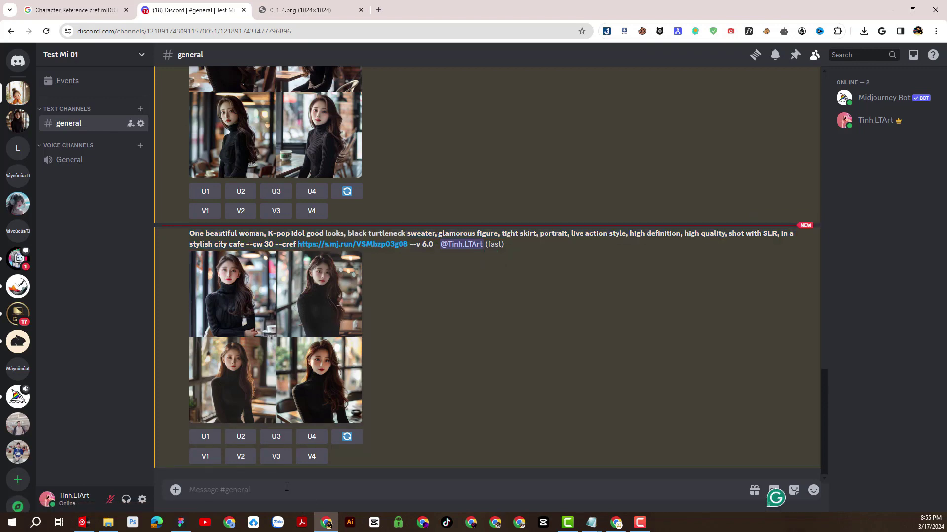
text(/i)
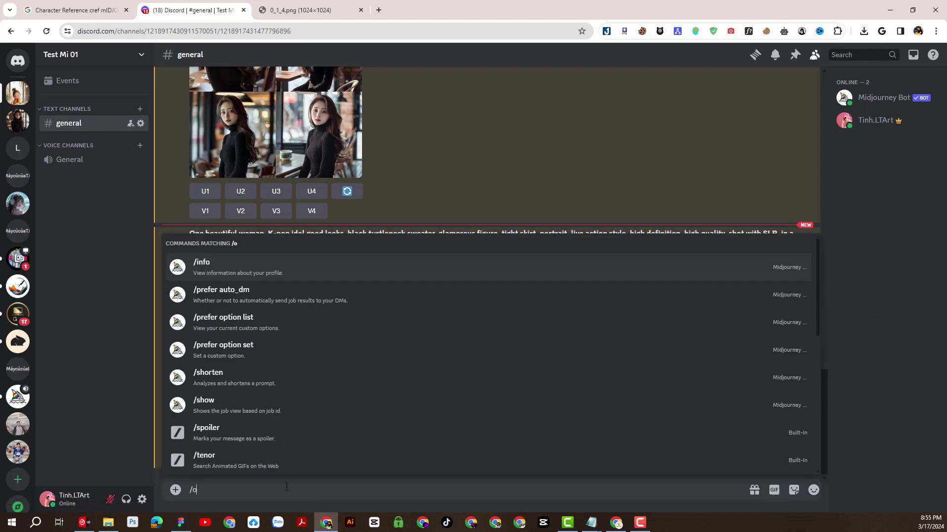
key(Tab)
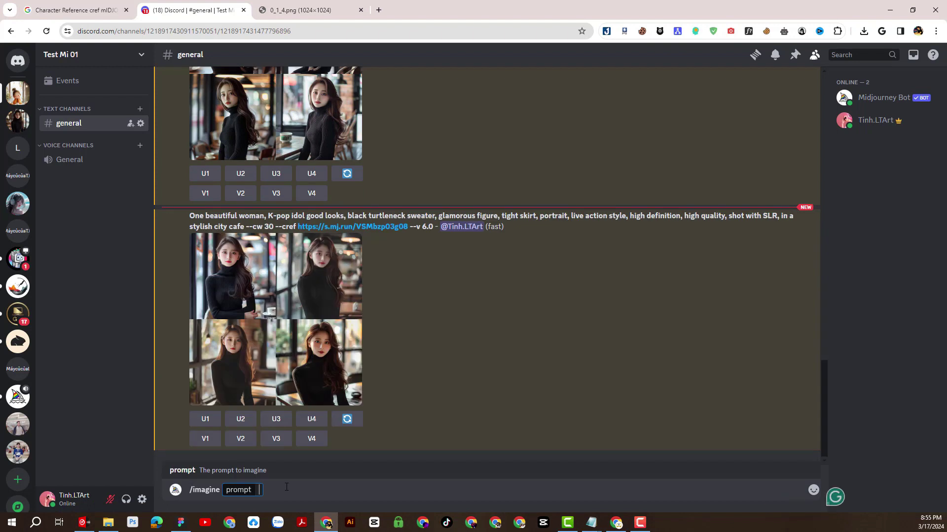
key(ctrl+v)
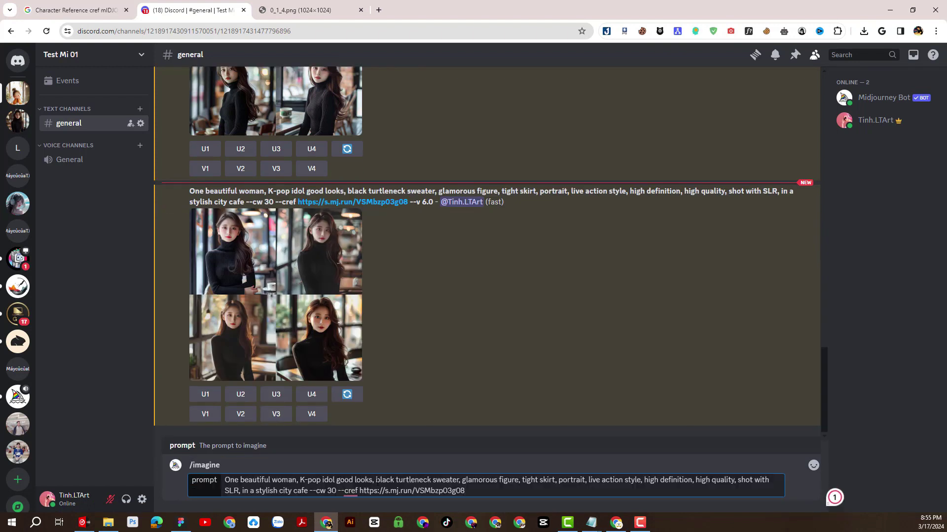
- Remove "black turtleneck sweater" and its extra comma from the prompt, and submit it to Midjourney Bot
drag(375, 480, 459, 481)
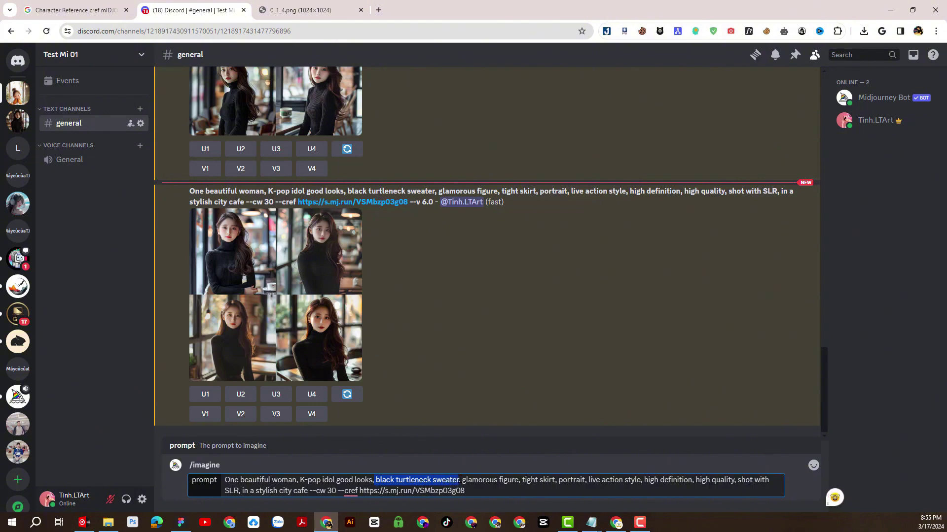
key(BackSpace)
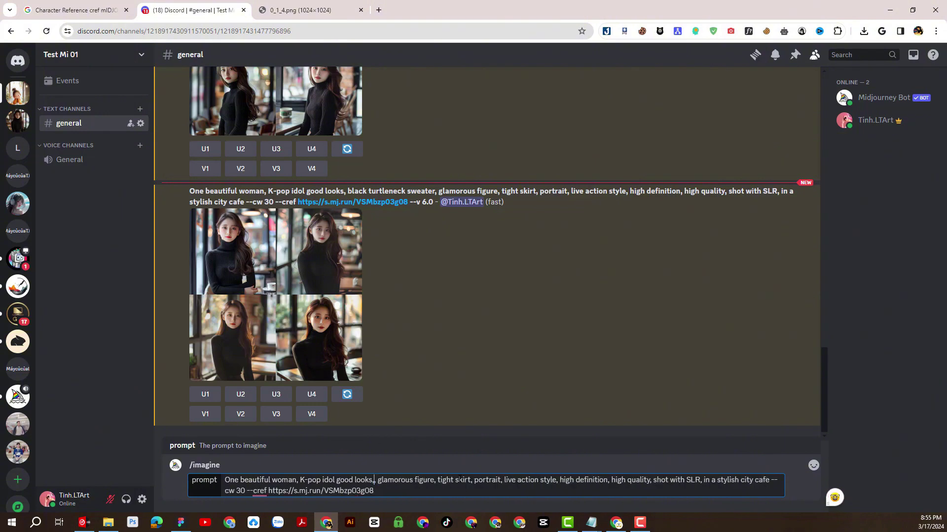
key(BackSpace)
key(BackSpace)
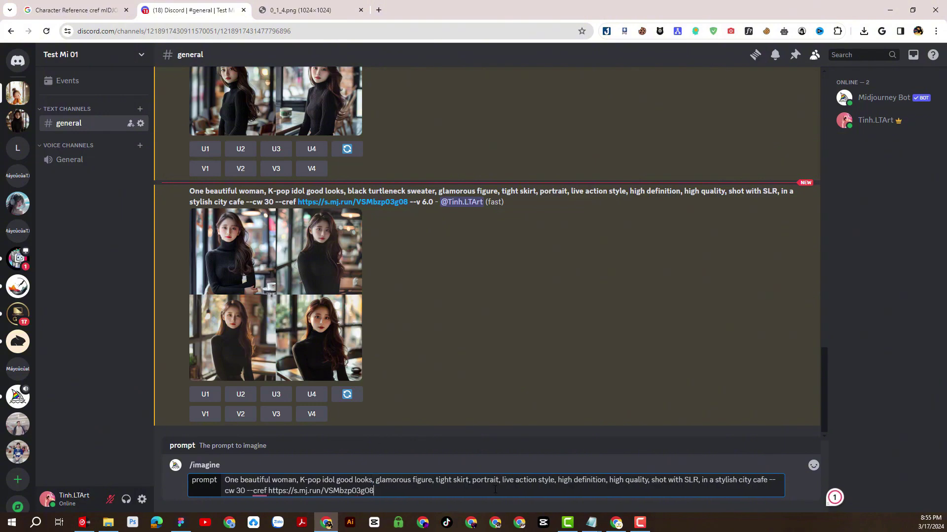
key(Return)
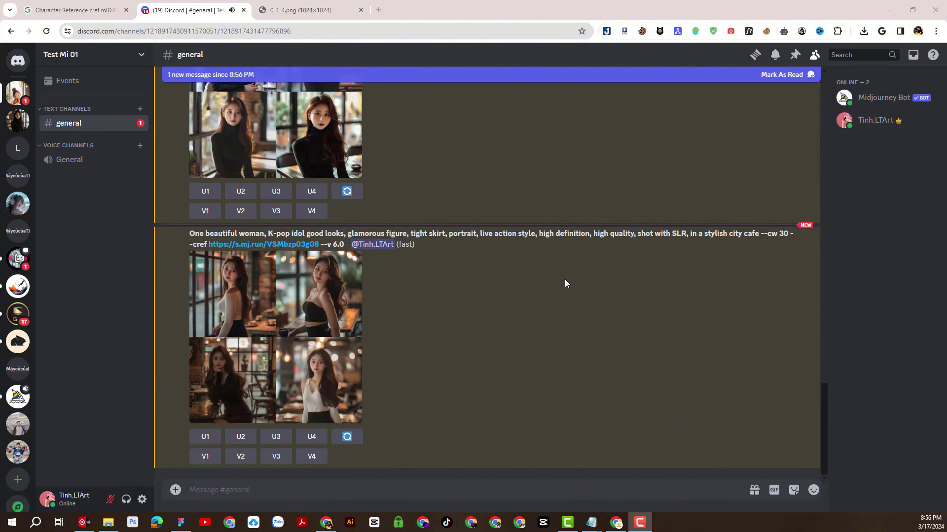
- Examine the newest image grid at full size in the browser and check the --cw value in its prompt
click(311, 317)
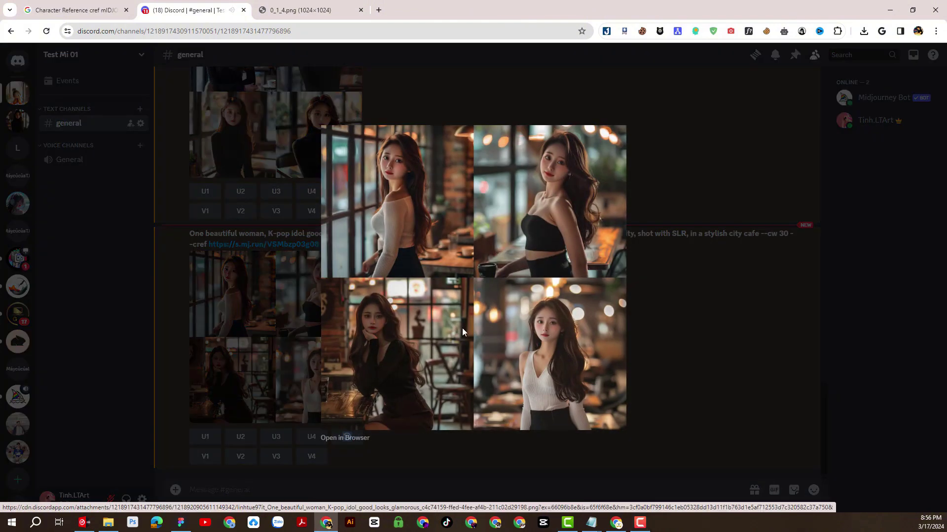
click(356, 439)
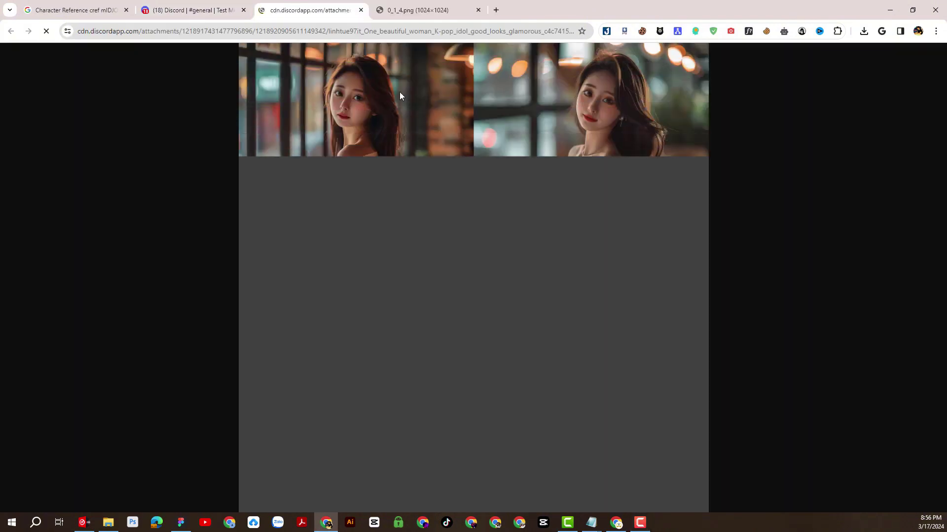
click(497, 165)
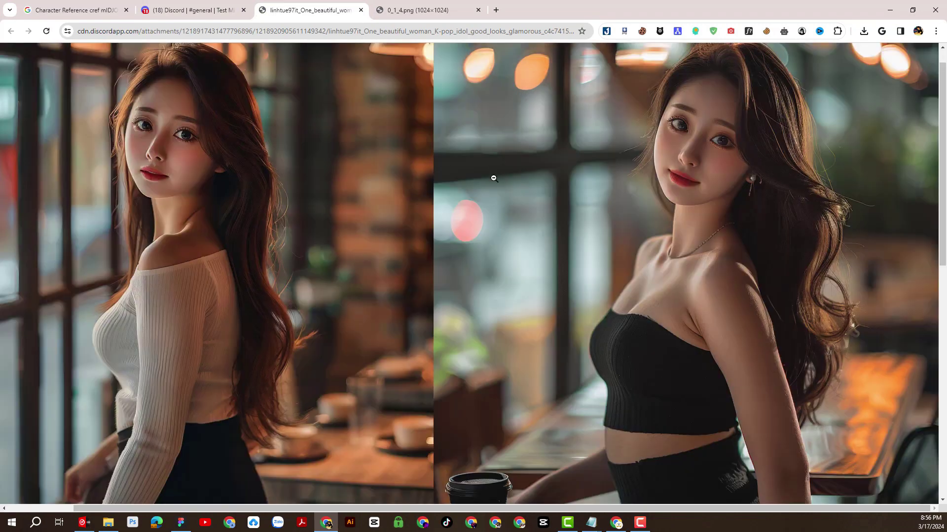
scroll(490, 175, up, 1)
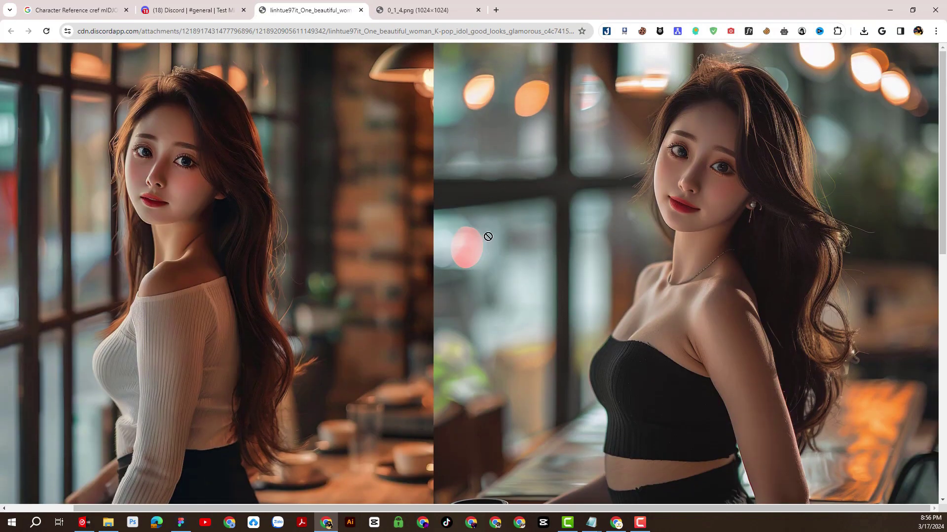
click(489, 189)
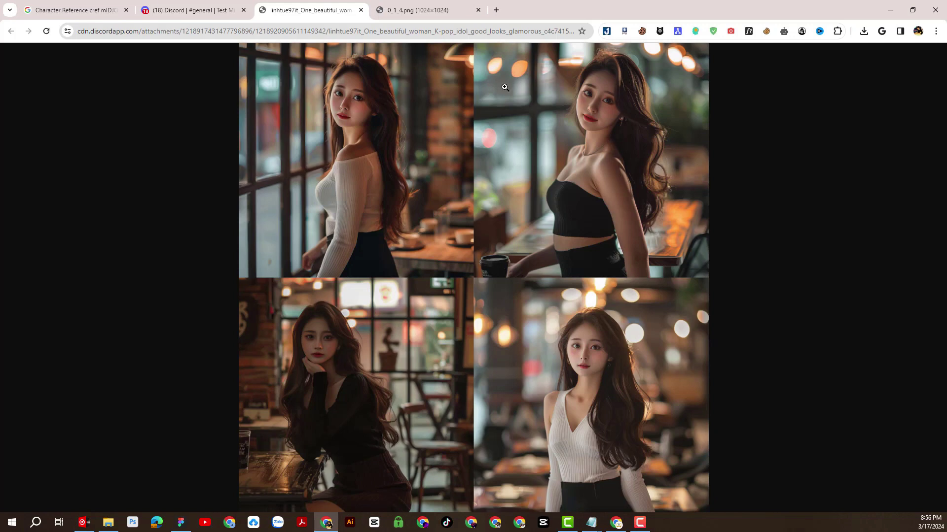
click(222, 8)
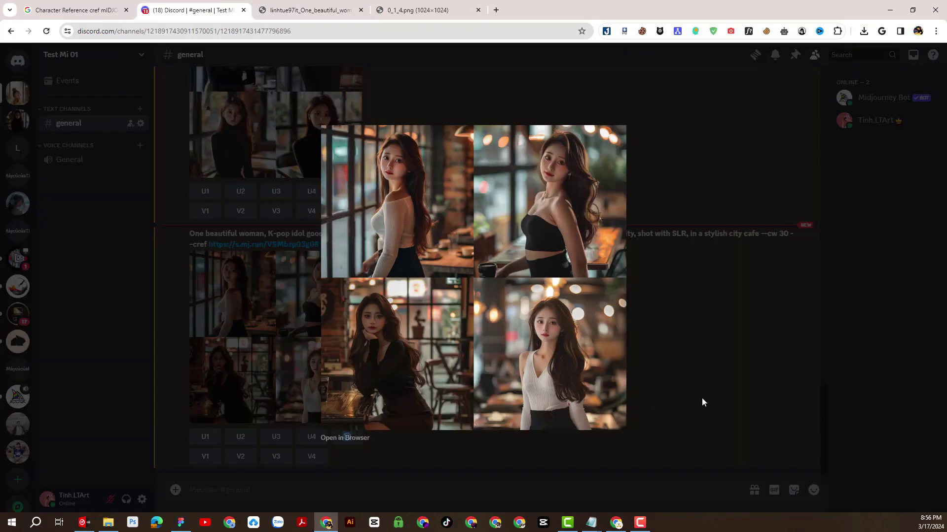
click(702, 398)
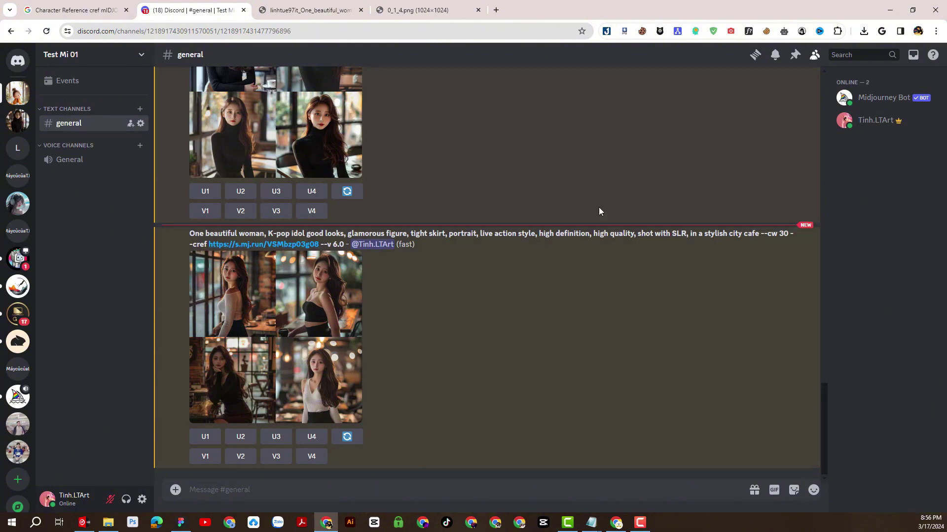
double_click(784, 234)
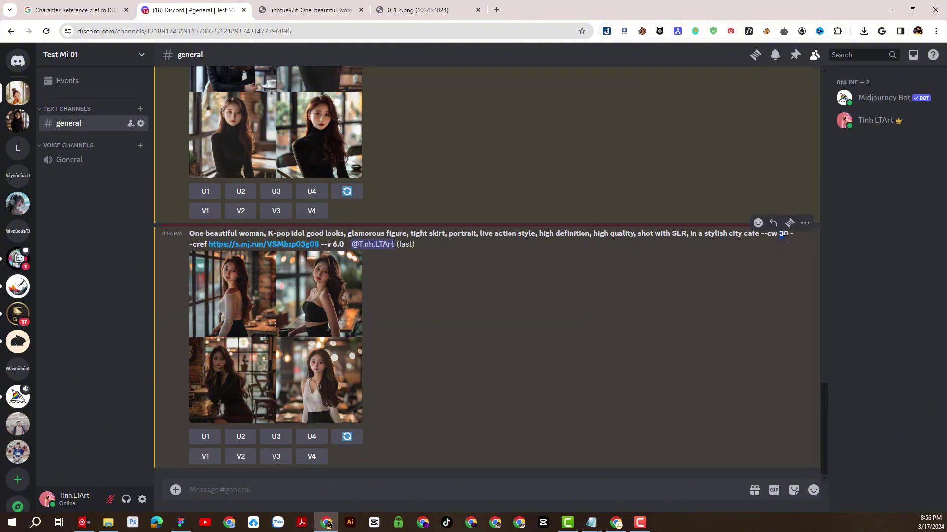
- Compare the newest --cw 30 image grid with the earlier turtleneck sweater grid and examine it enlarged
scroll(762, 276, up, 2)
click(782, 342)
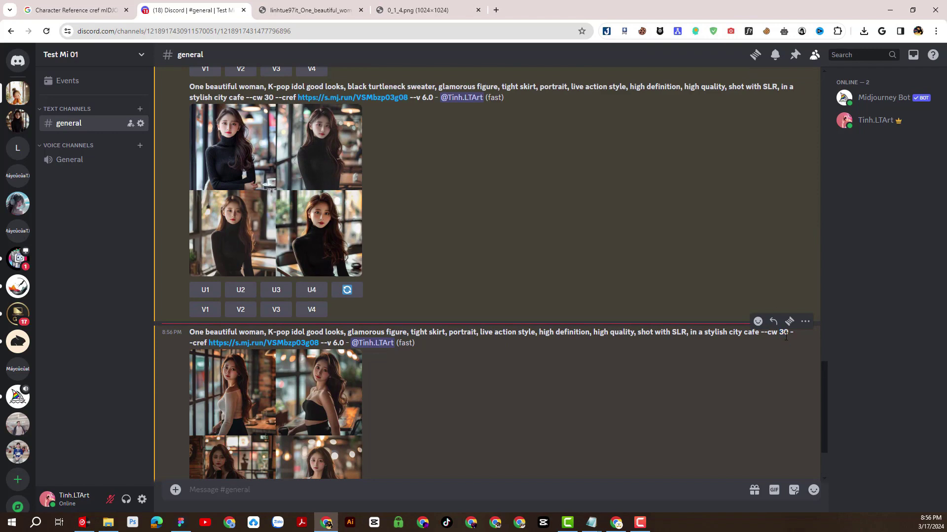
scroll(618, 374, down, 2)
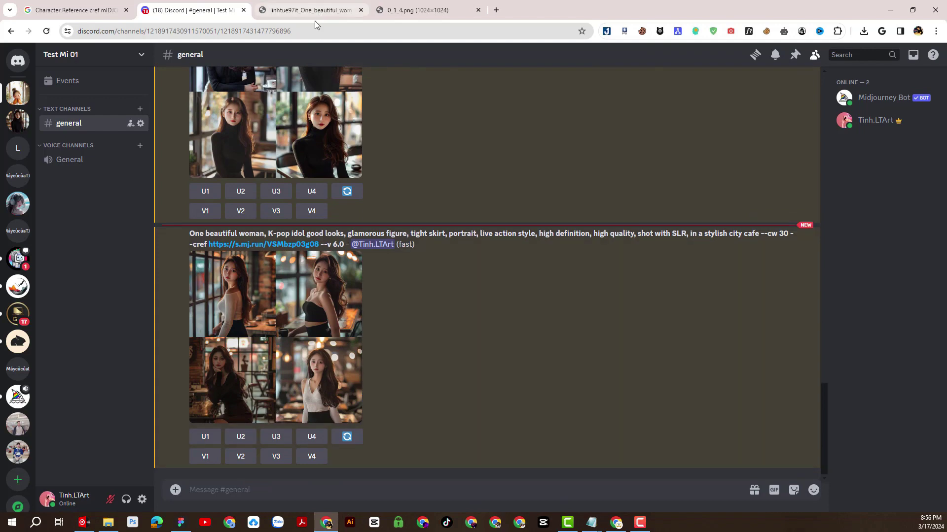
click(282, 378)
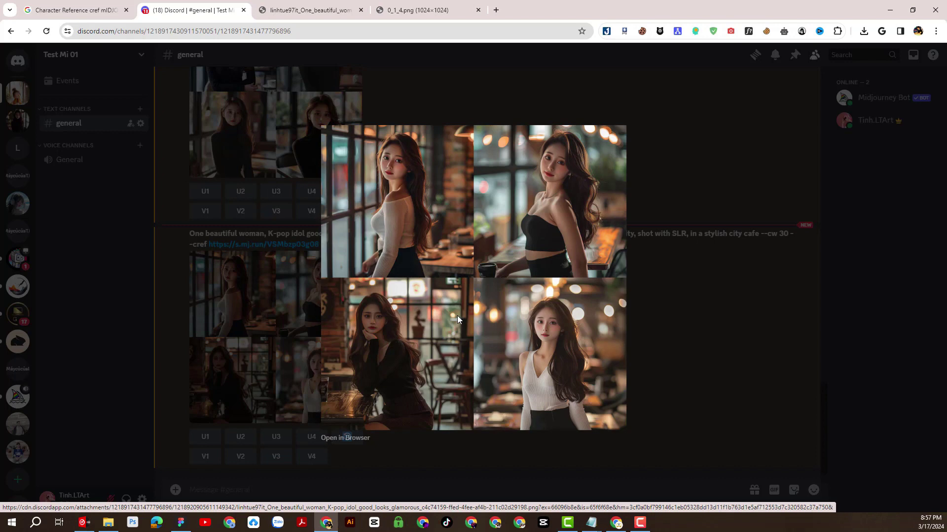
click(739, 268)
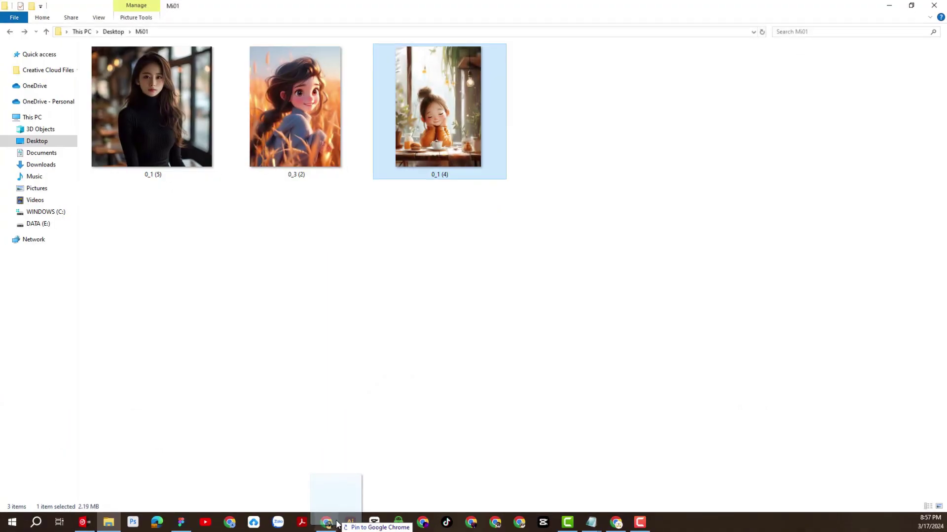
- Post the image 0_1 (4) from the Mi01 folder in the general channel and open it at full size in the browser
drag(328, 523, 430, 422)
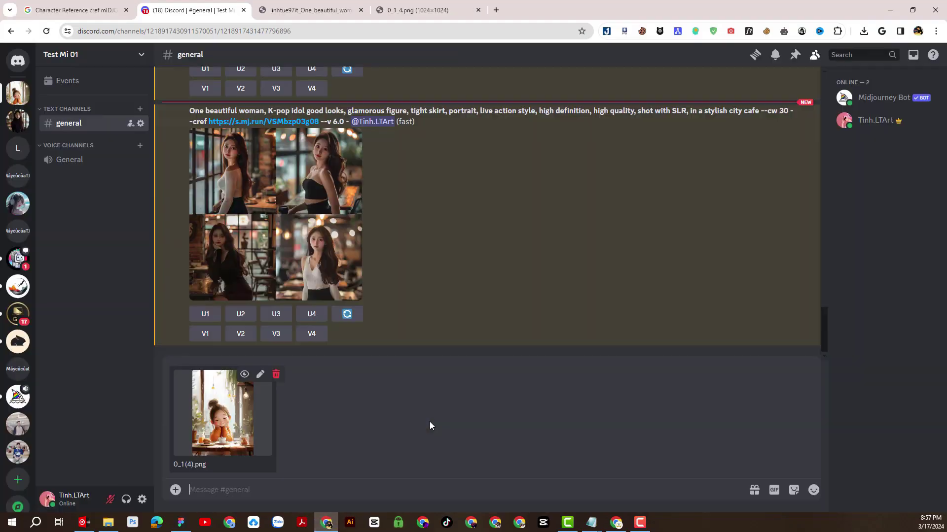
key(Return)
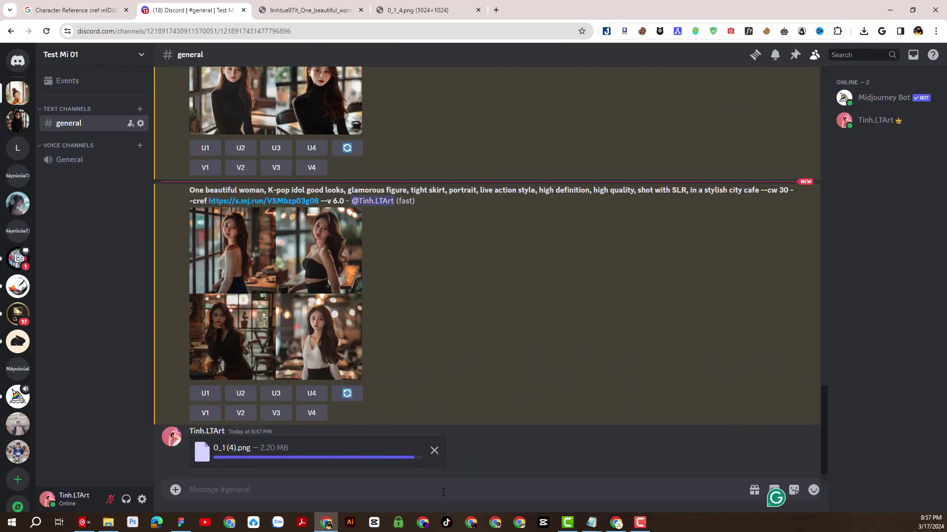
click(241, 430)
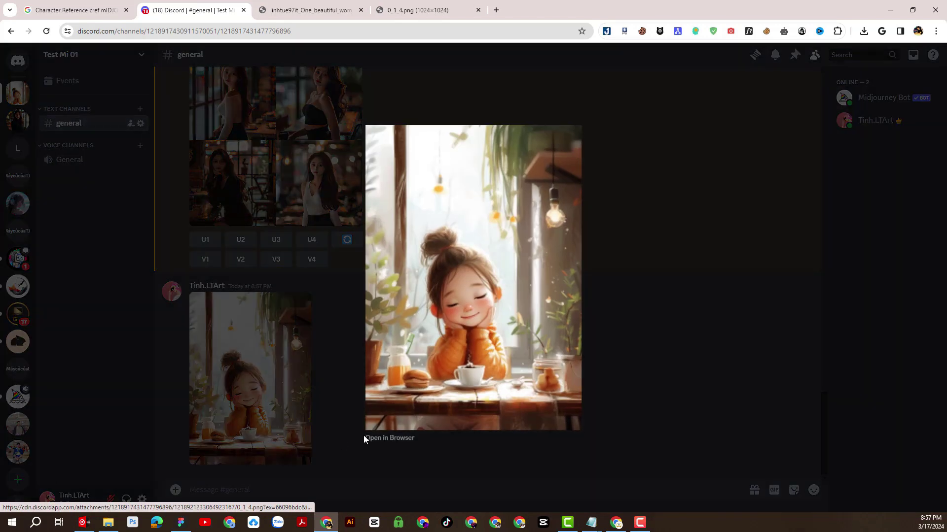
click(363, 436)
click(247, 15)
click(279, 307)
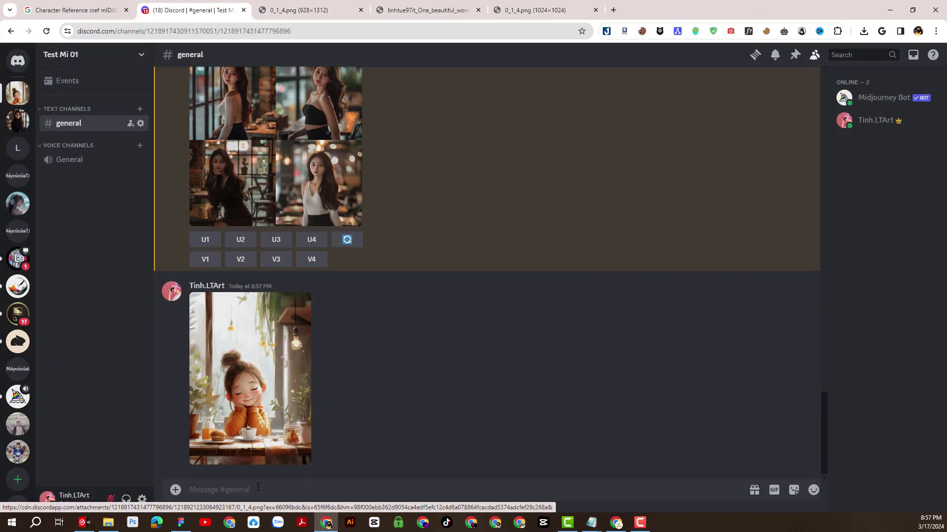
- Start an /imagine command with the prompt "ilustration, of a cute baby girl, digital painting style, having breakfast in a modern and cozy setting"
text(/)
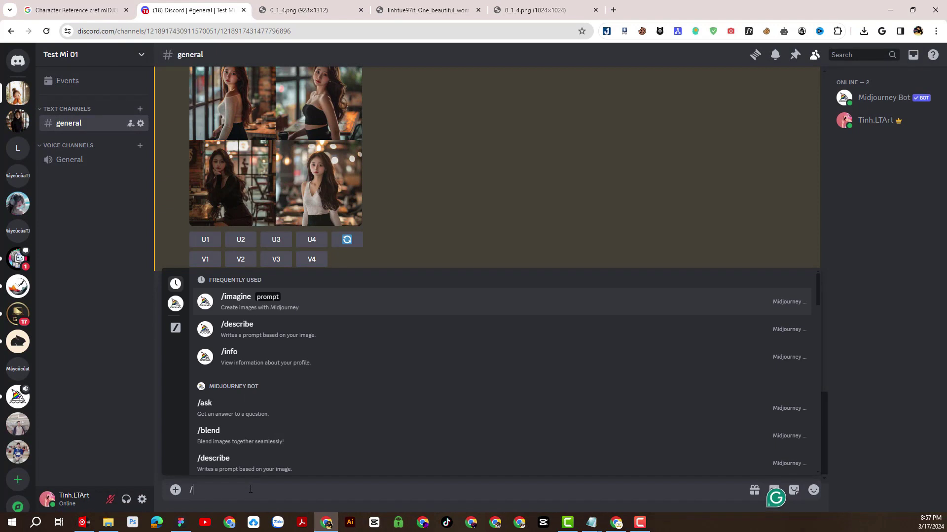
key(Return)
key(alt+Tab)
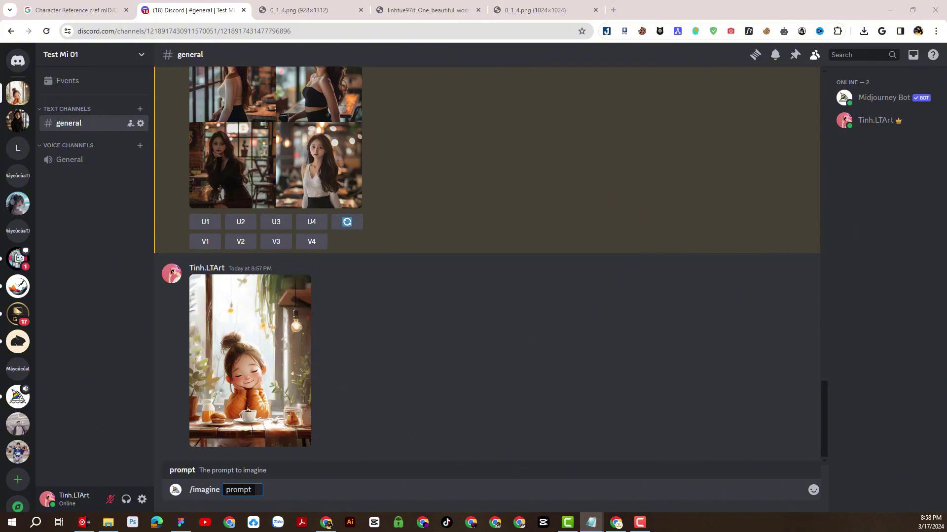
key(alt+Tab)
text(ilustration, of a cute baby girl, digital painting style, having breakfast in a modern and cozy setting)
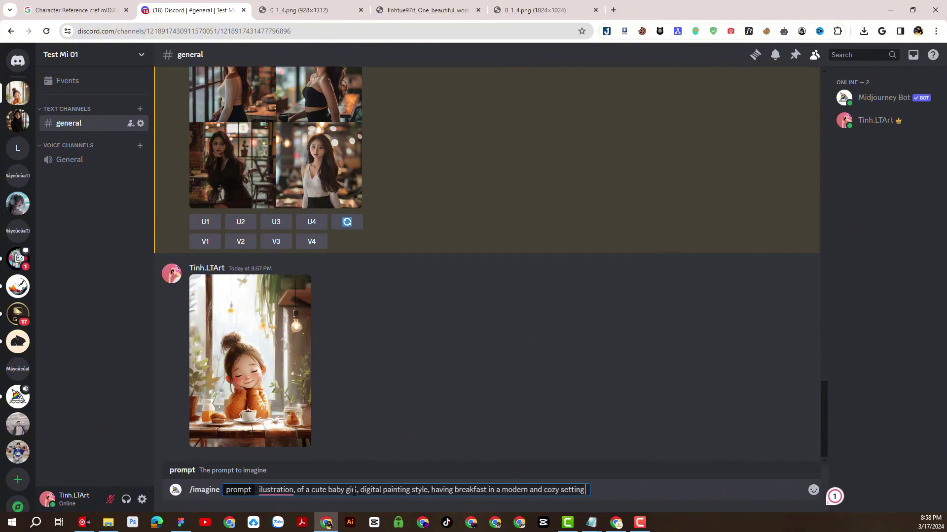
- Append the parameters "--cw 0 --cref" to the baby girl prompt, reusing the format of the previous prompt
key(alt+Tab)
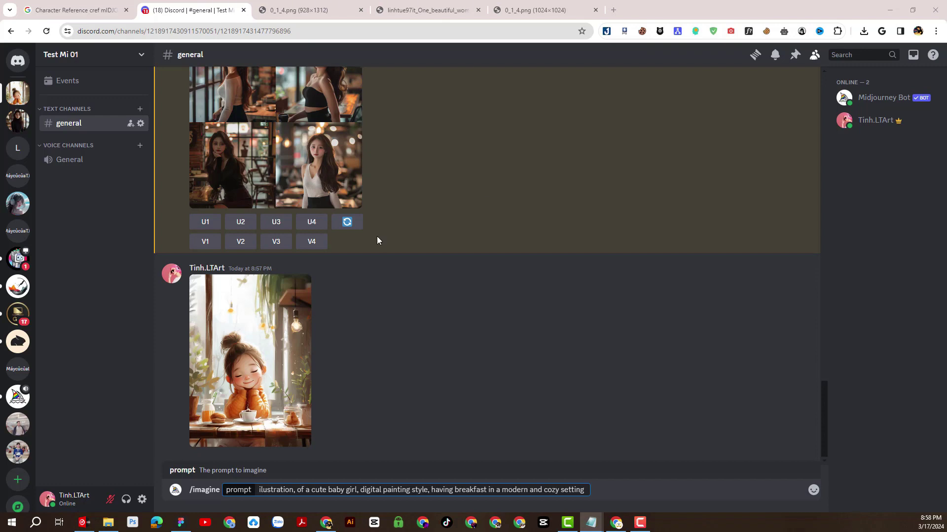
scroll(376, 241, up, 4)
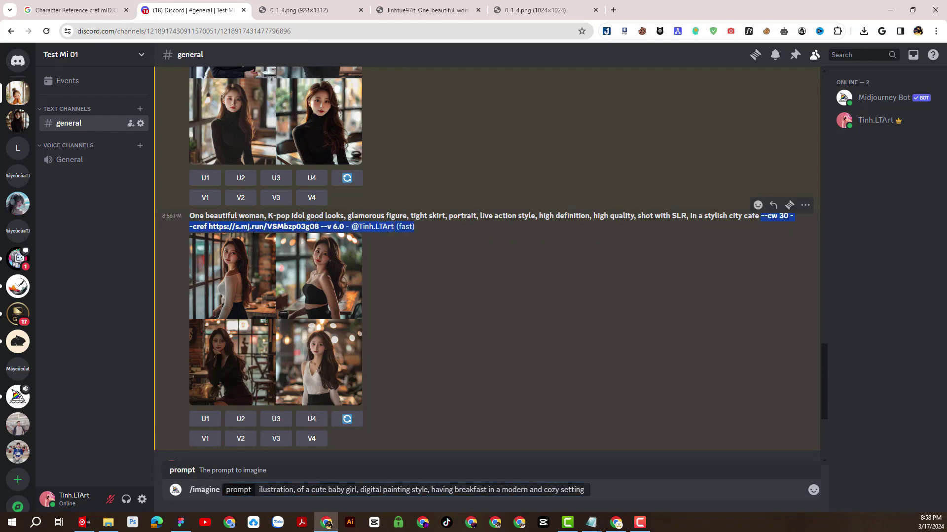
scroll(525, 459, down, 1)
text(--cw 0 --cref)
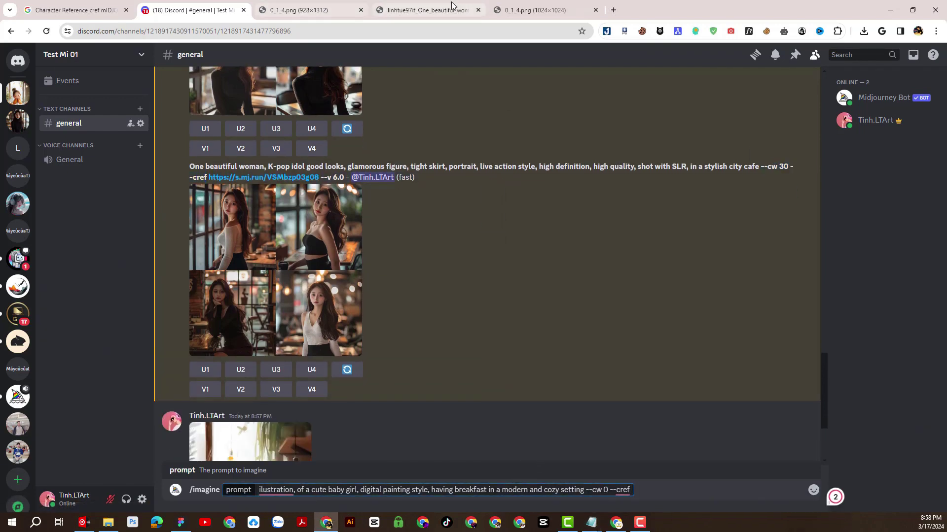
- Copy the web address of the opened 0_1_4.png (928×1312) image, add it after --cref, and submit the prompt to Midjourney Bot
click(535, 10)
click(298, 10)
right_click(329, 31)
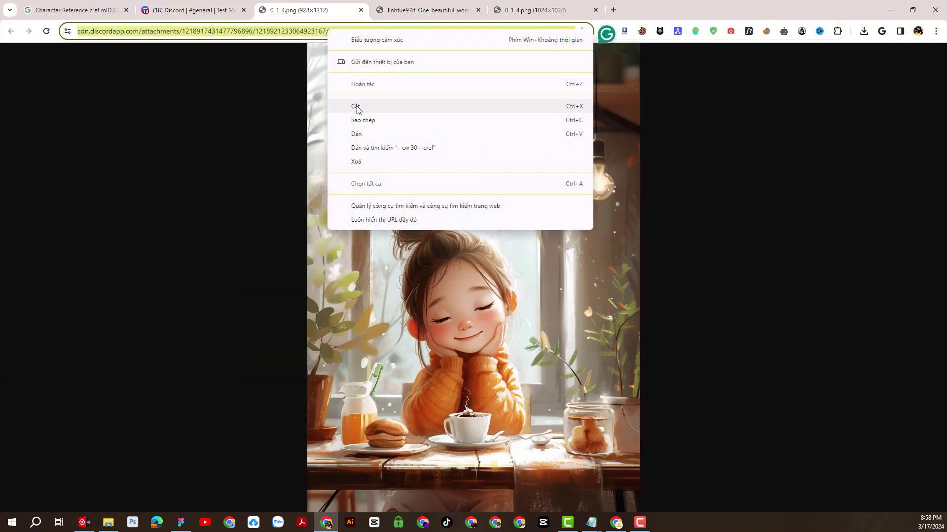
click(363, 120)
click(217, 10)
key(ctrl+v)
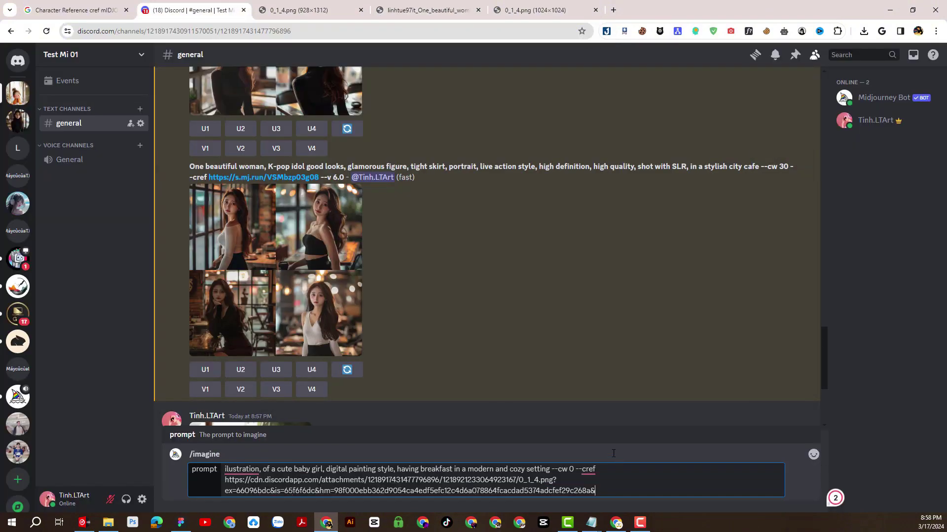
key(Return)
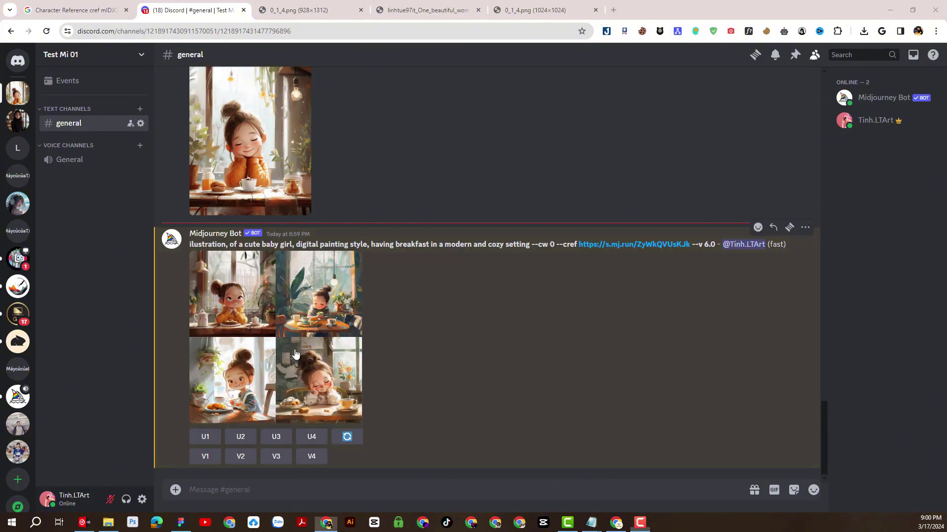
- Examine the baby girl image grid enlarged and check the --cw value in its prompt
click(335, 345)
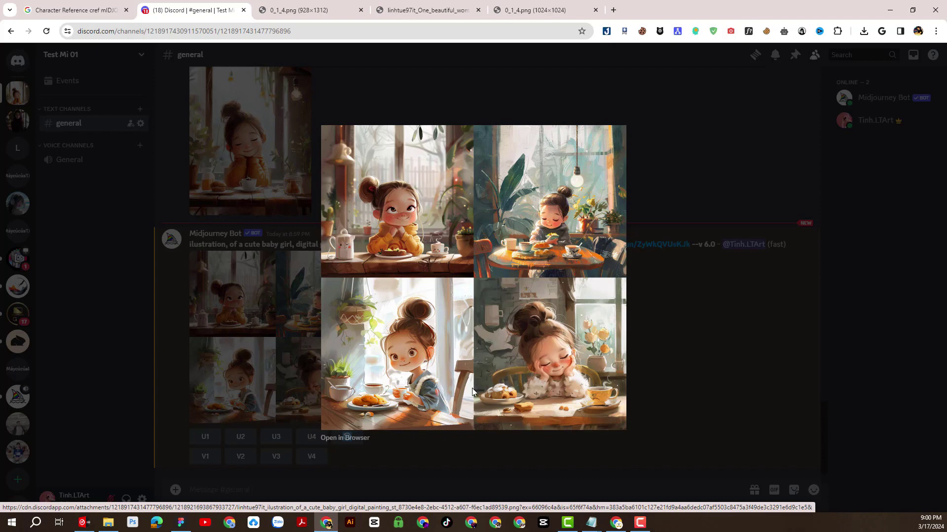
click(653, 362)
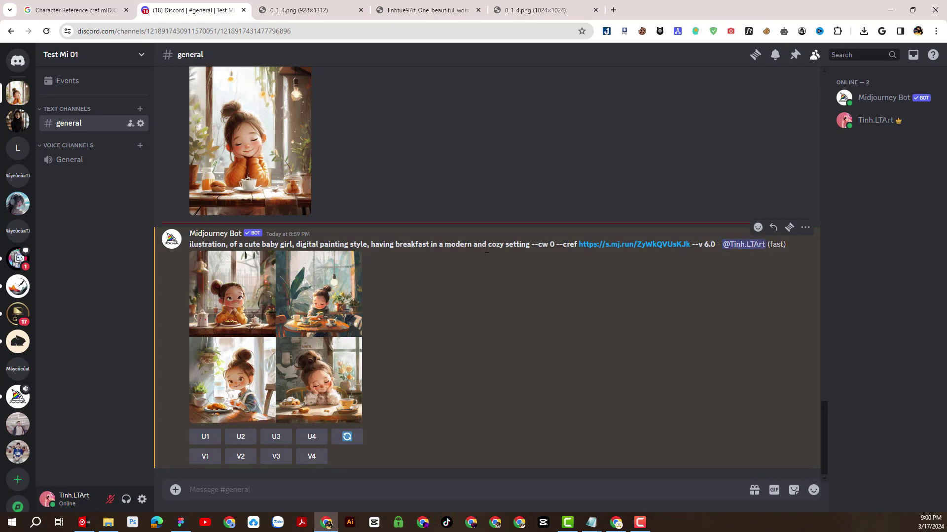
drag(555, 244, 539, 244)
click(294, 341)
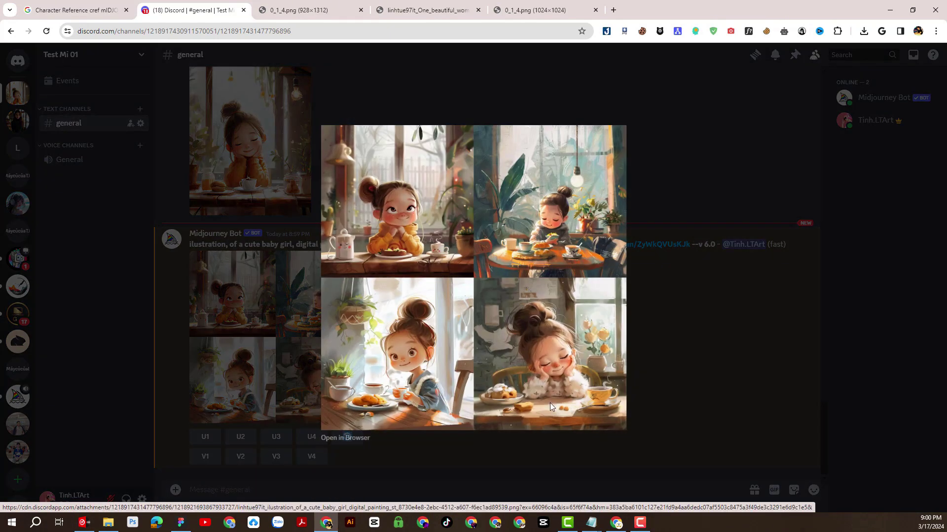
click(735, 323)
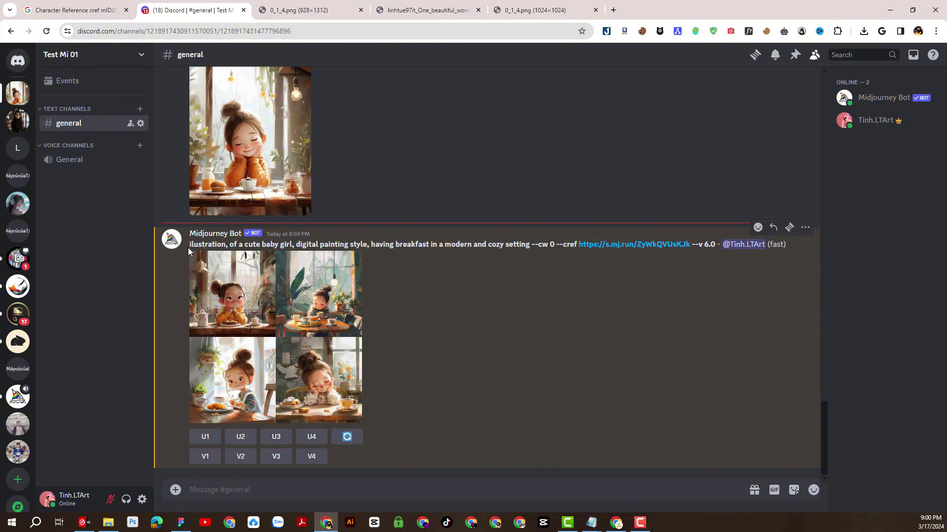
- Copy the baby girl prompt with its --cref link into the message box and set --cw to 100
drag(190, 244, 691, 245)
key(ctrl+c)
click(318, 490)
key(ctrl+v)
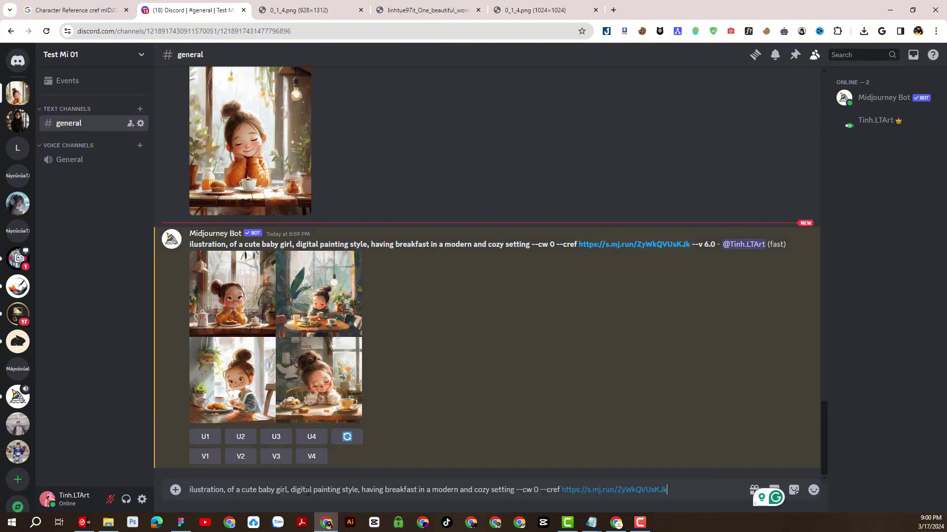
double_click(536, 489)
text(100)
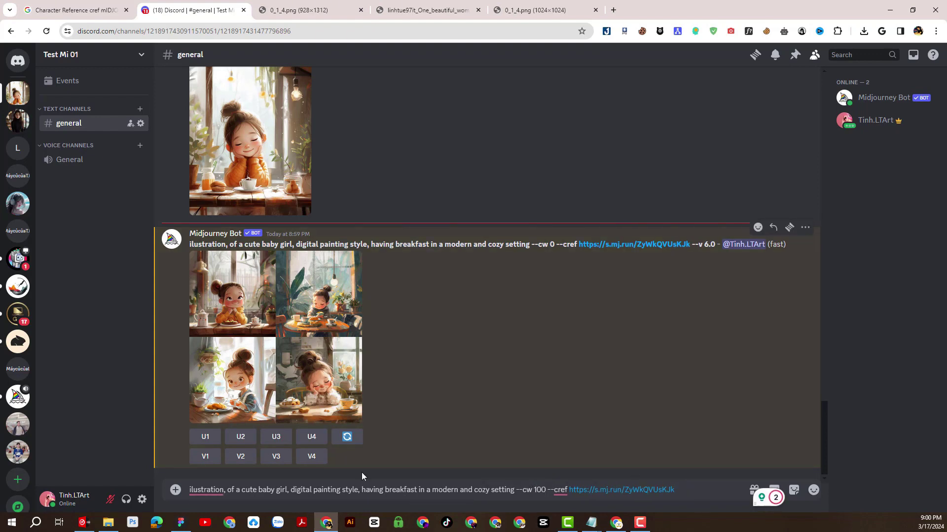
- Move the edited --cw 100 prompt from the message box into an /imagine command and submit it to Midjourney Bot
right_click(204, 490)
click(176, 490)
click(194, 489)
key(ctrl+a)
click(194, 489)
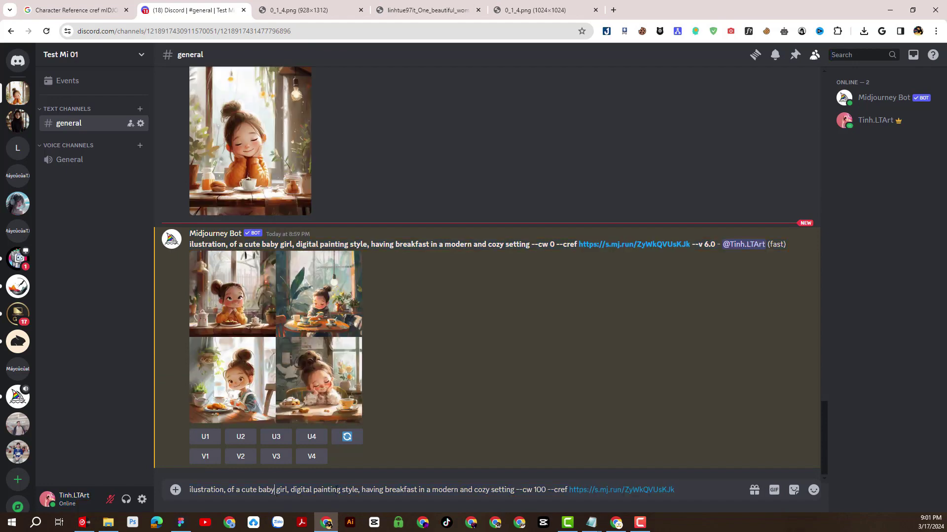
double_click(202, 490)
right_click(202, 490)
key(Escape)
key(ctrl+a)
key(BackSpace)
text(/)
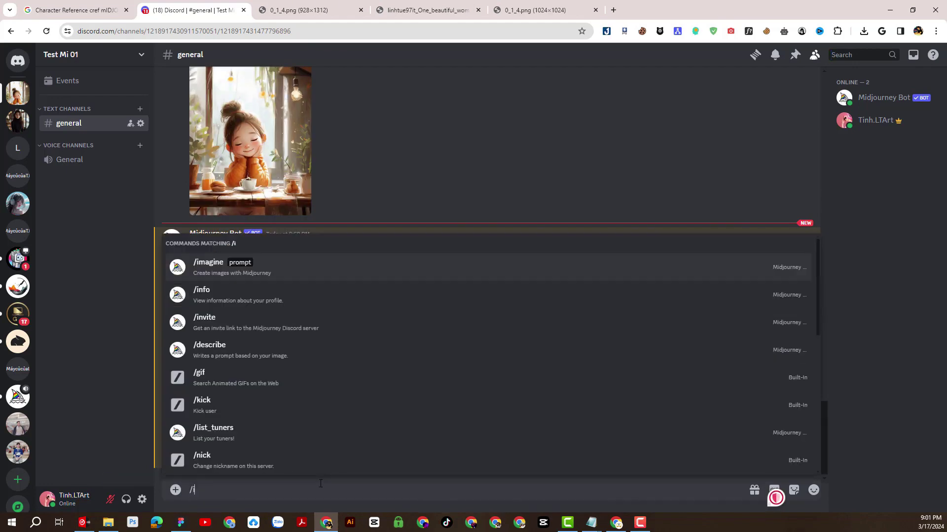
key(Return)
key(ctrl+v)
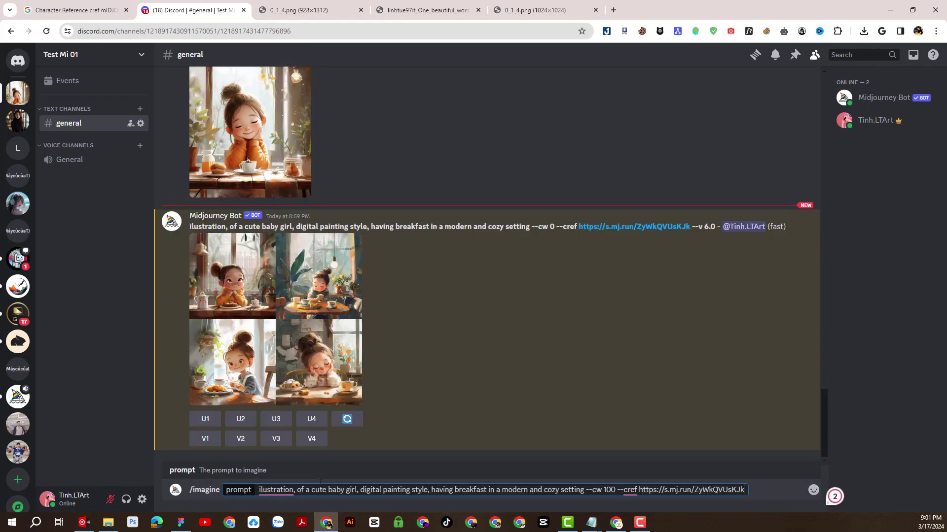
key(Return)
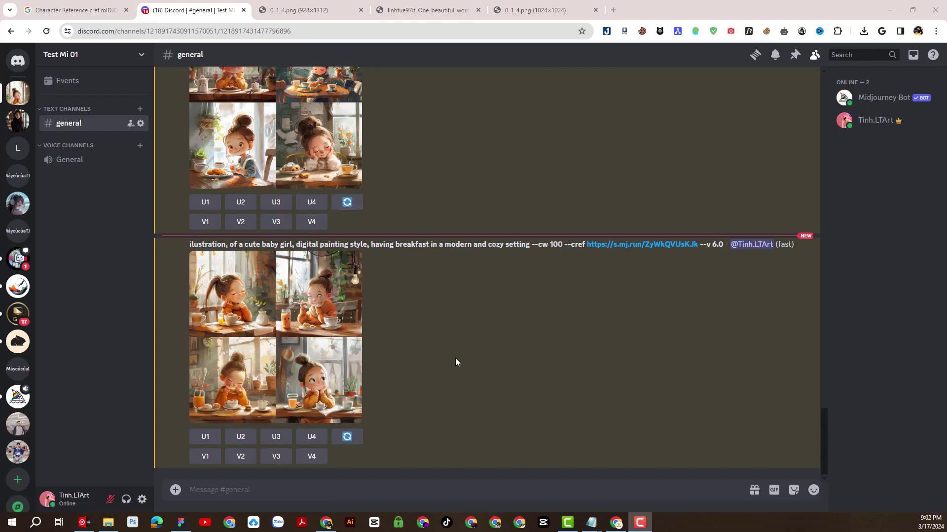
- Rerun the --cw 100 prompt without changes and examine the new image grid enlarged
click(347, 436)
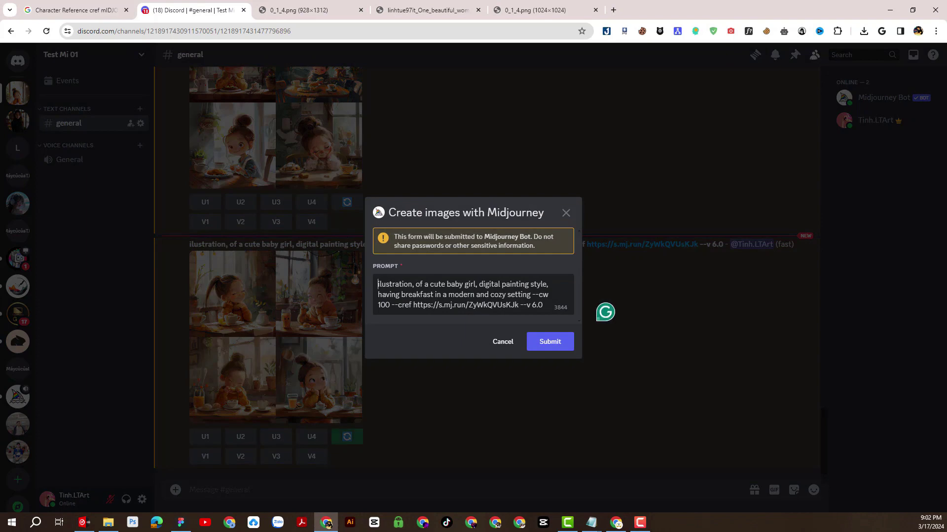
click(550, 341)
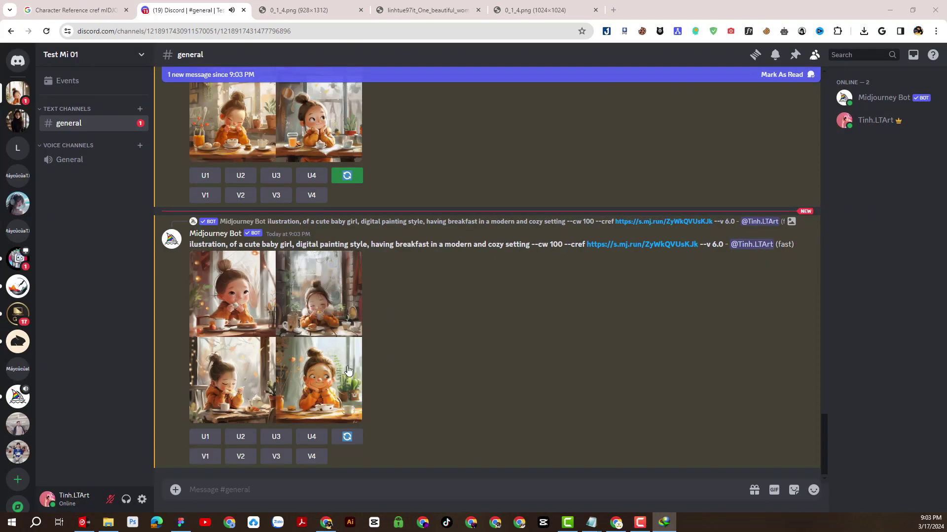
click(348, 370)
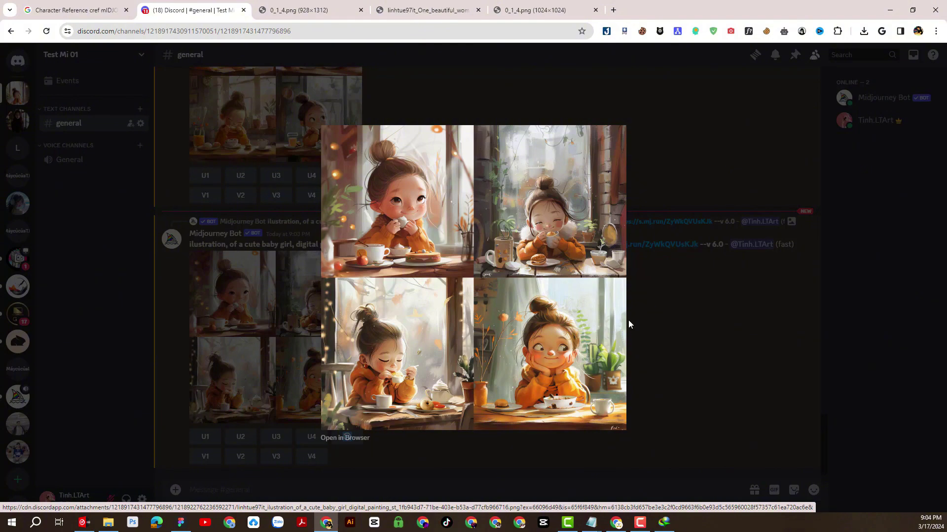
click(668, 390)
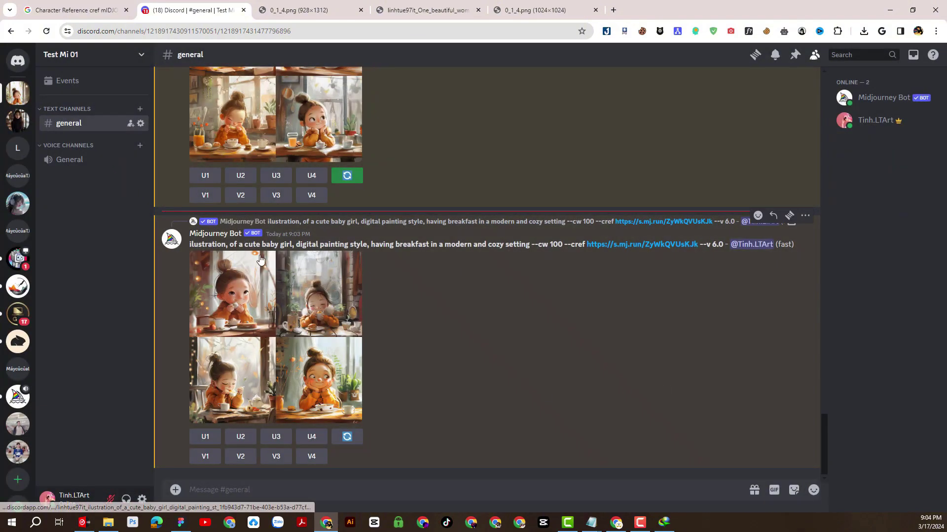
- Put the copied --cw 100 baby girl prompt into a new /imagine command
click(353, 482)
key(ctrl+v)
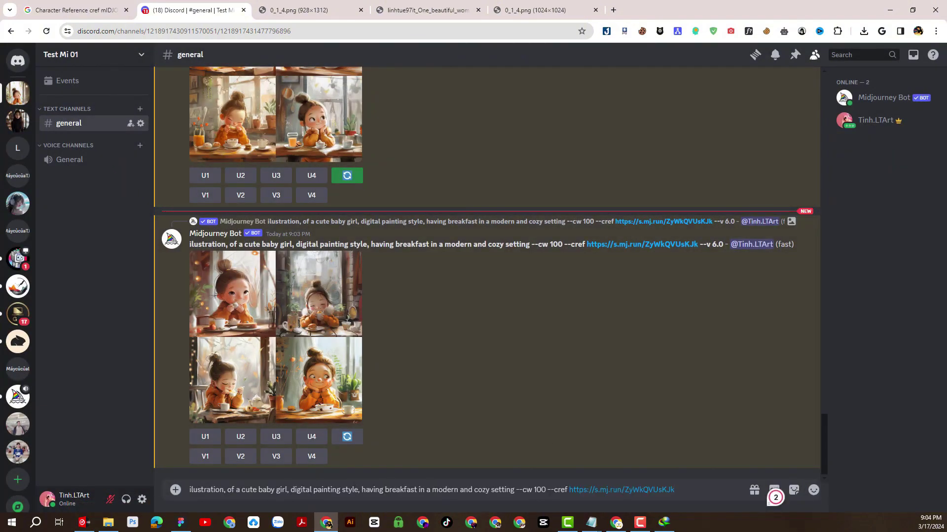
key(ctrl+a)
text(/o)
key(BackSpace)
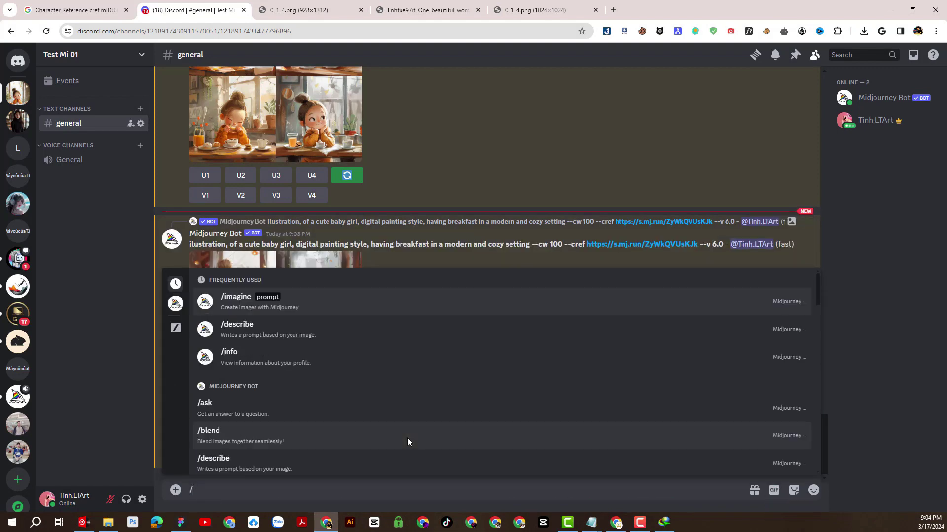
key(Return)
key(ctrl+v)
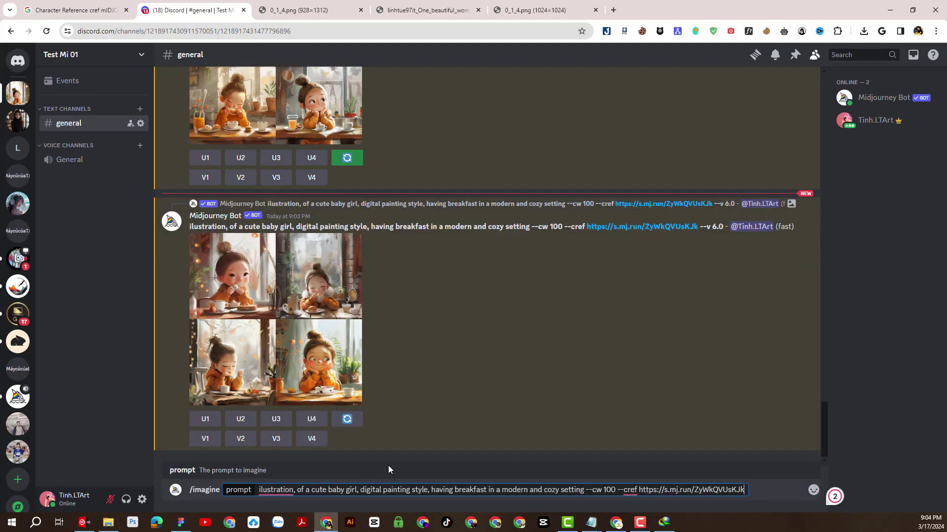
- Replace the breakfast scene in the pending baby girl prompt with "Reading a book" and submit it to Midjourney Bot
double_click(442, 490)
drag(458, 492, 583, 491)
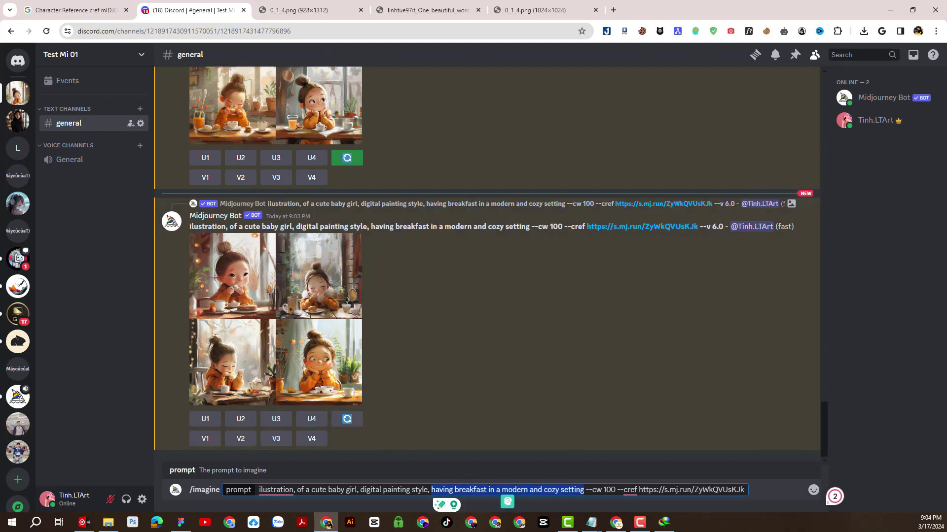
click(591, 523)
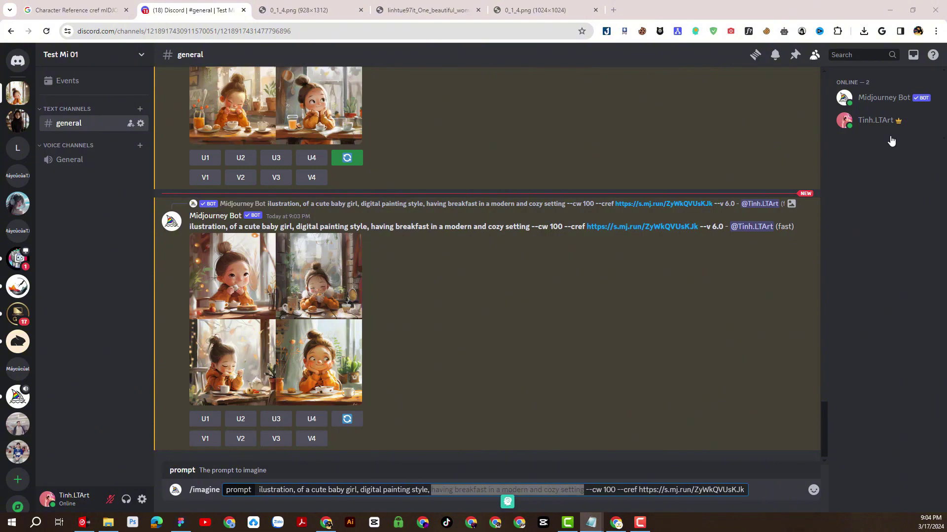
drag(431, 489, 584, 489)
key(ctrl+v)
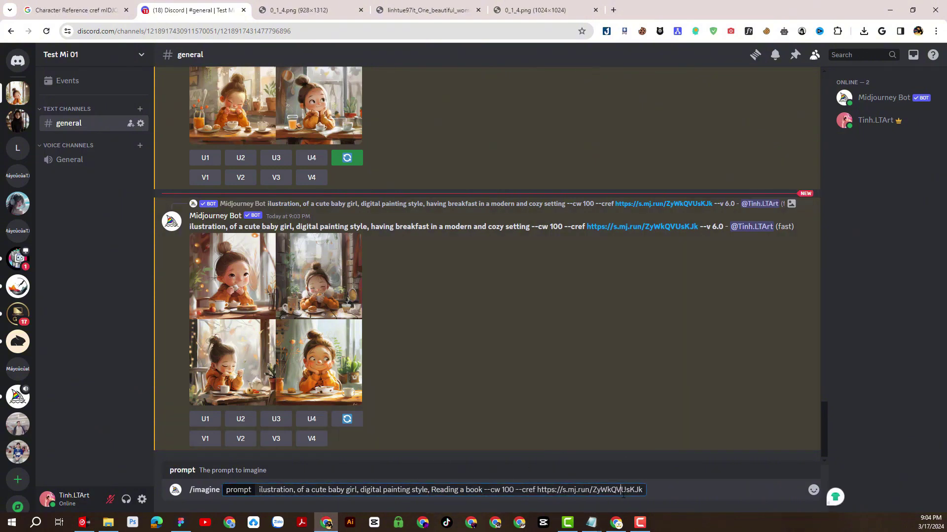
key(Return)
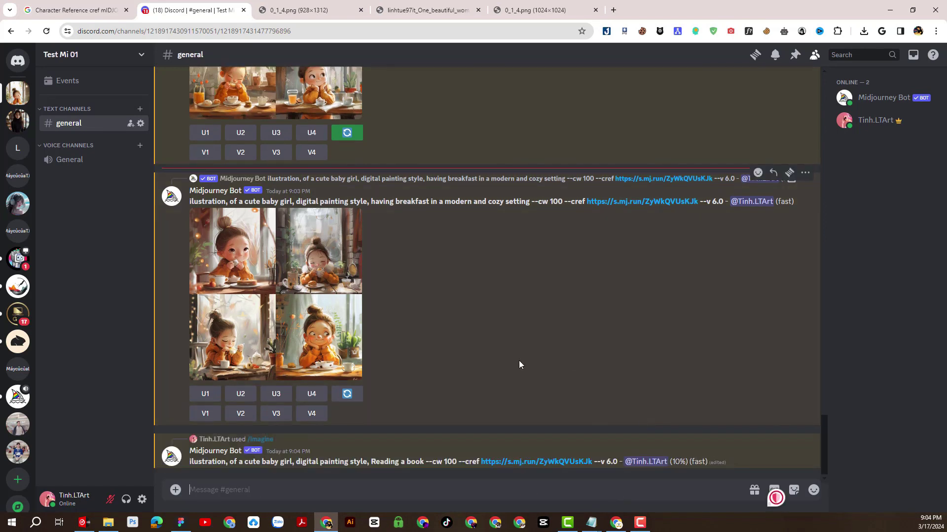
- Check the submitted "Reading a book" prompt and examine its image grid enlarged
drag(480, 459, 592, 461)
click(435, 459)
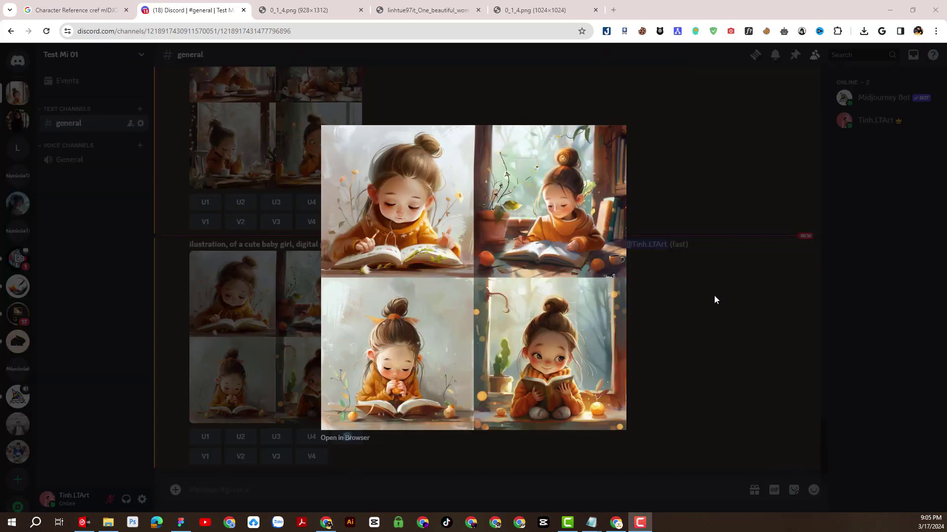
click(714, 298)
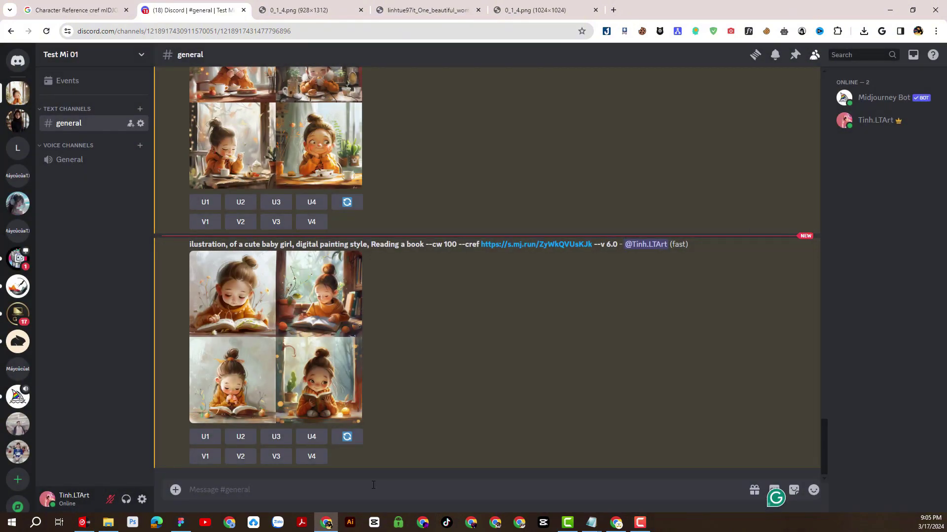
- Copy the "Reading a book" prompt through its --cref link into a new /imagine command
drag(185, 246, 591, 245)
key(ctrl+c)
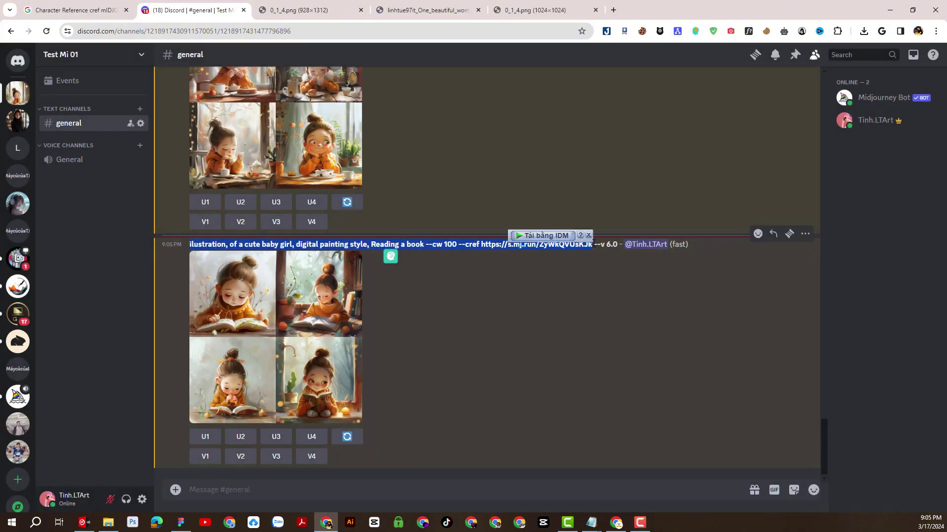
click(420, 491)
text(/i)
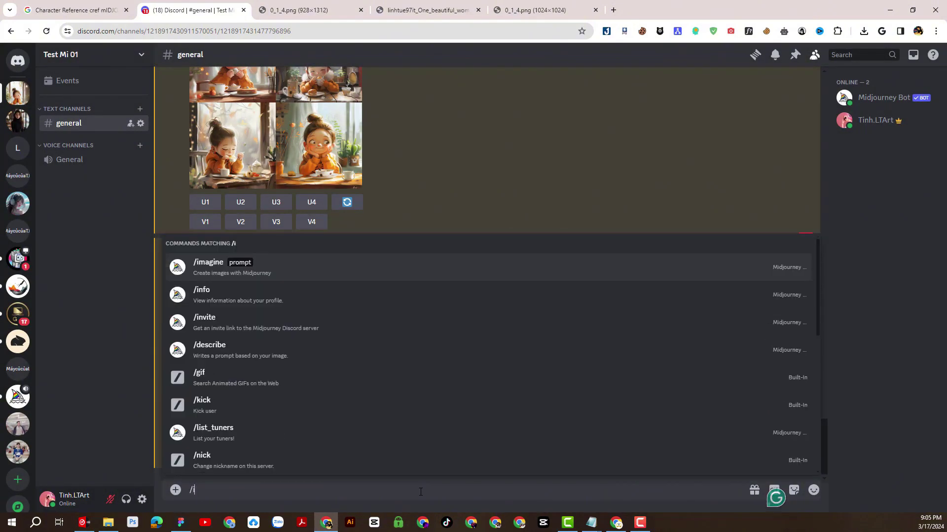
key(Return)
key(ctrl+v)
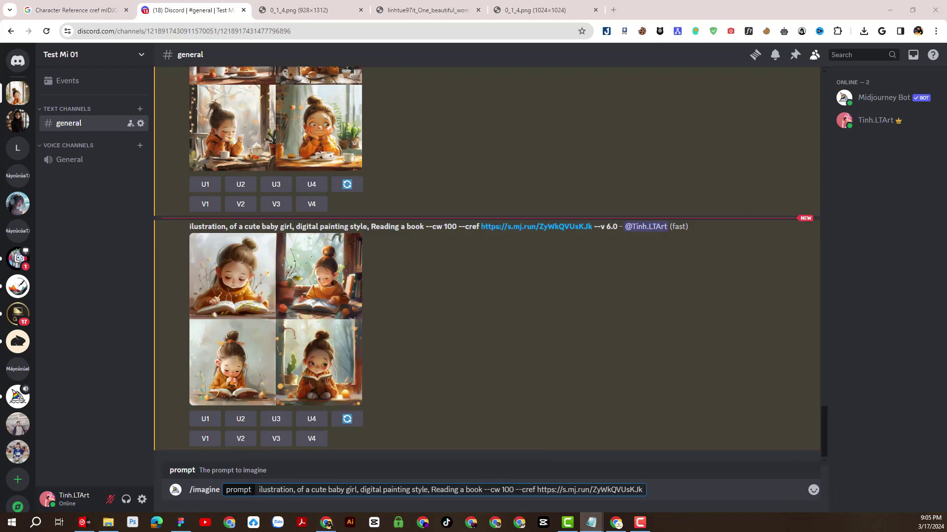
- Replace "Reading a book" in the prompt with "riding a bike around the village" and submit it
drag(431, 489, 482, 490)
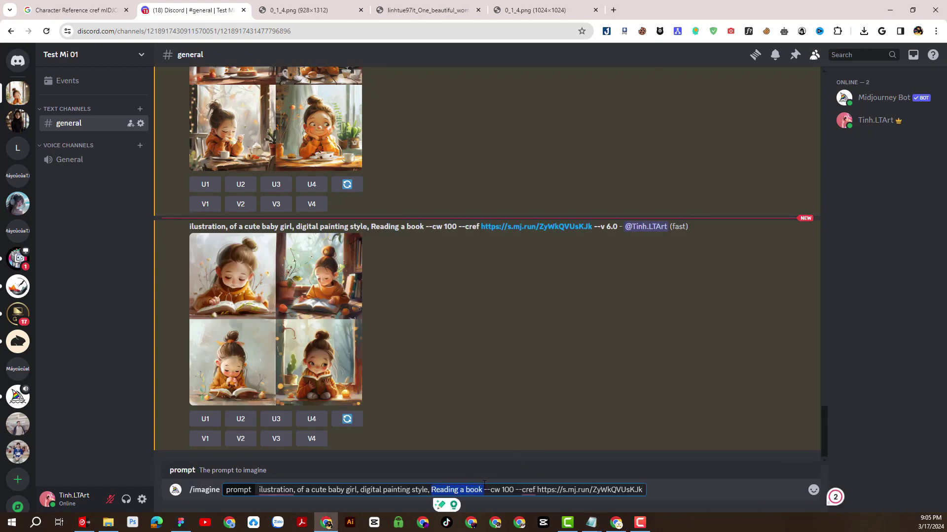
text(riding a bike around the village)
key(Return)
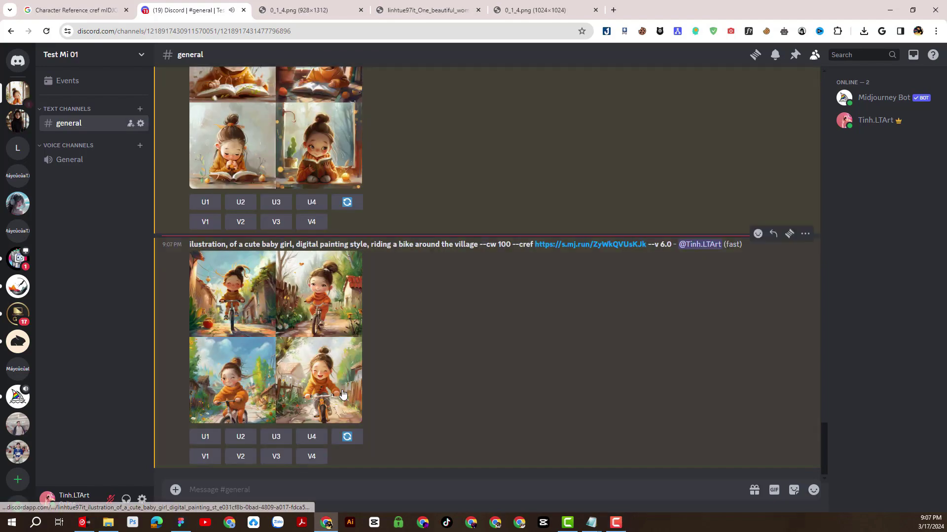
- Examine the bike-riding image grid enlarged and upscale its fourth image
click(320, 380)
click(677, 363)
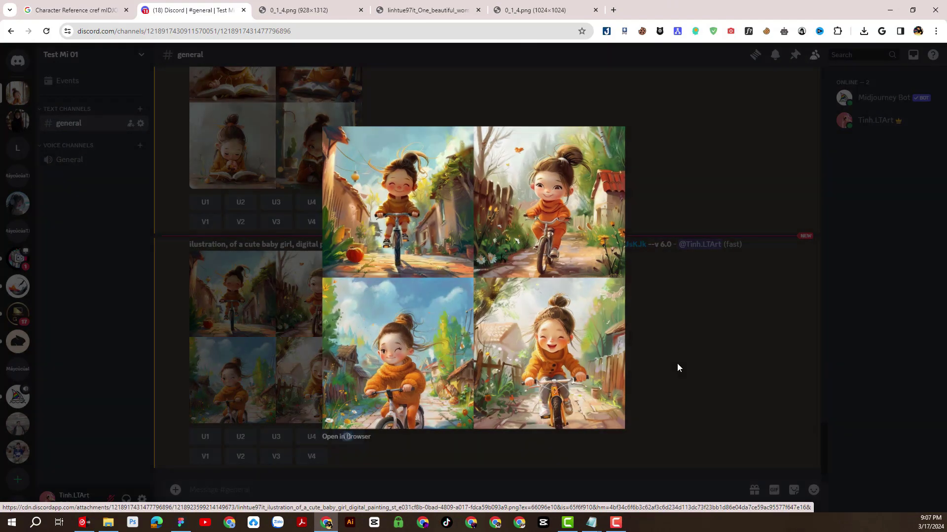
click(311, 437)
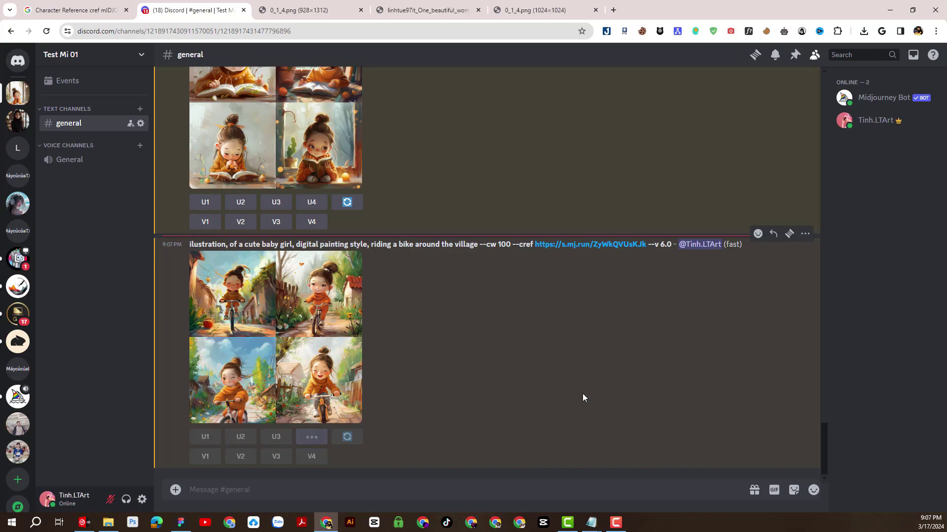
- Examine the "Reading a book" image grid enlarged and upscale its first image
scroll(558, 373, up, 8)
scroll(558, 371, up, 2)
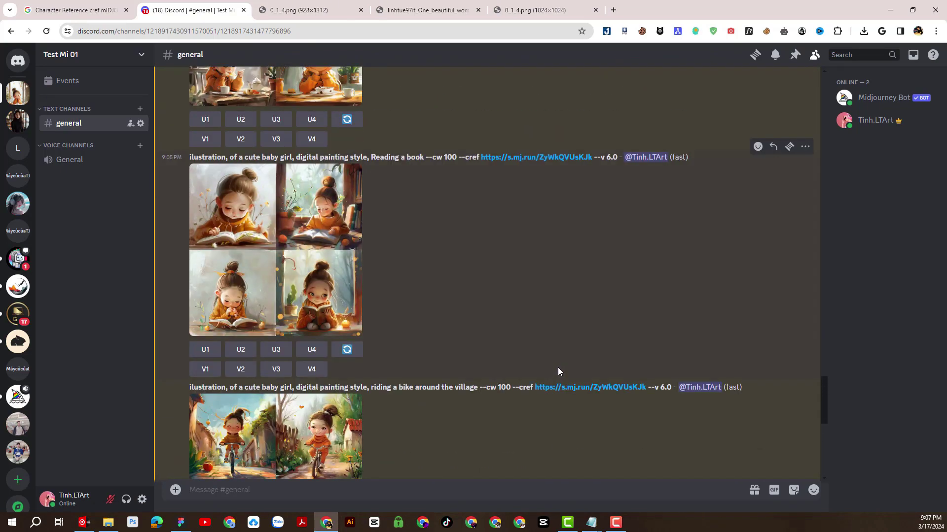
click(303, 216)
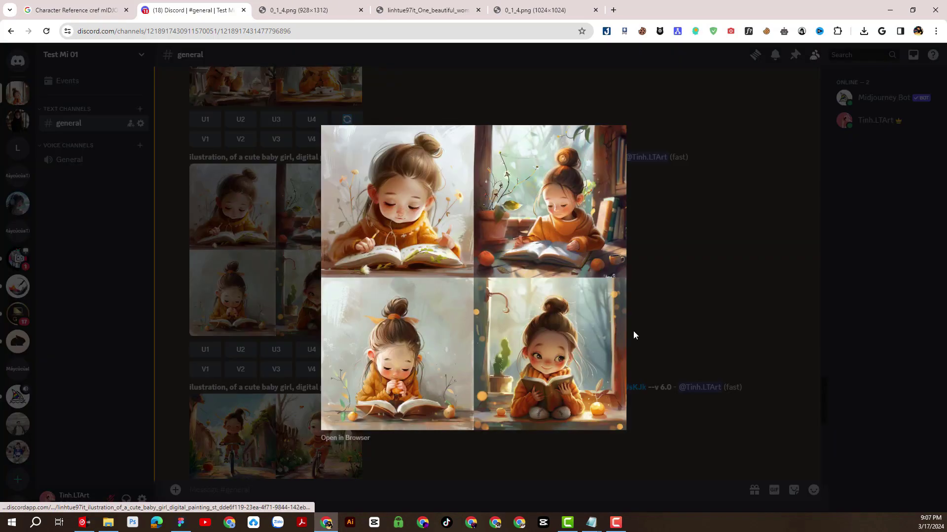
click(671, 335)
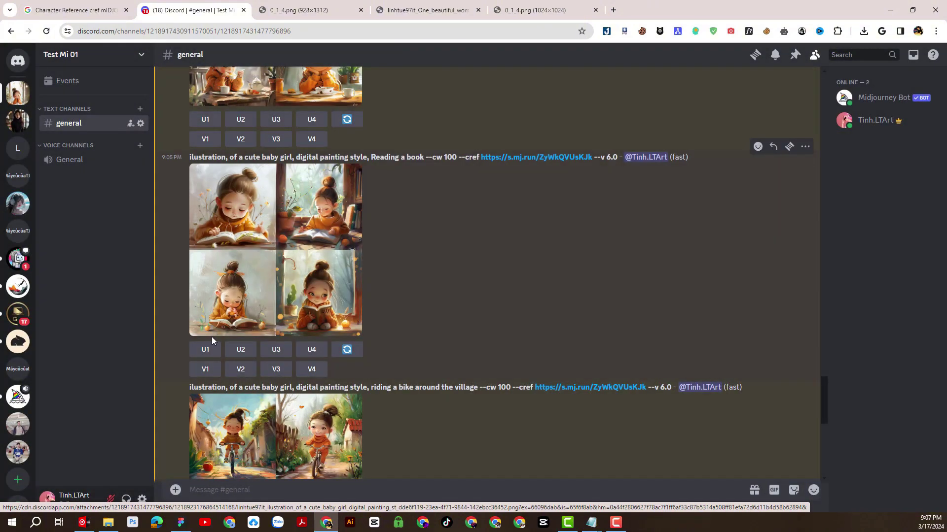
- Upscale the fourth image of both --cw 100 breakfast grids and go to the newest upscaled result
scroll(387, 323, up, 5)
scroll(390, 323, up, 2)
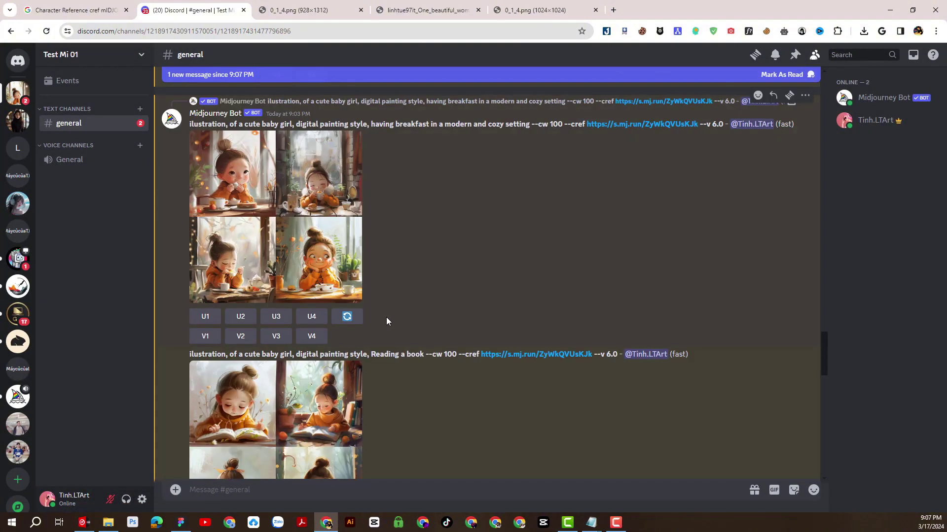
click(312, 317)
scroll(478, 297, up, 5)
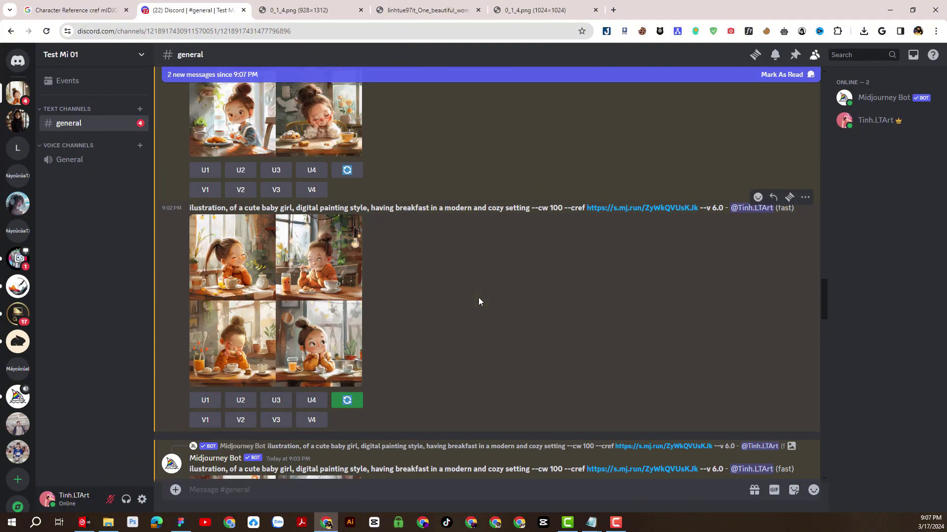
scroll(442, 344, down, 10)
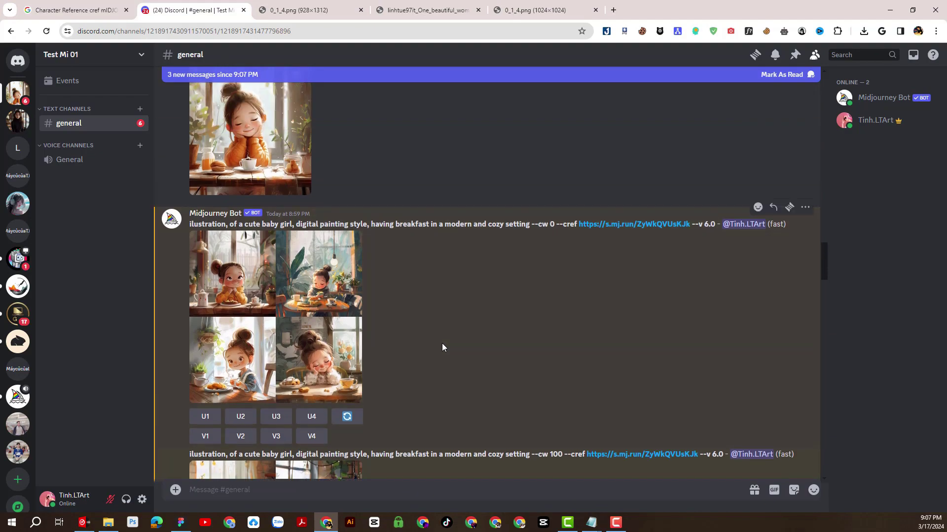
scroll(441, 343, down, 15)
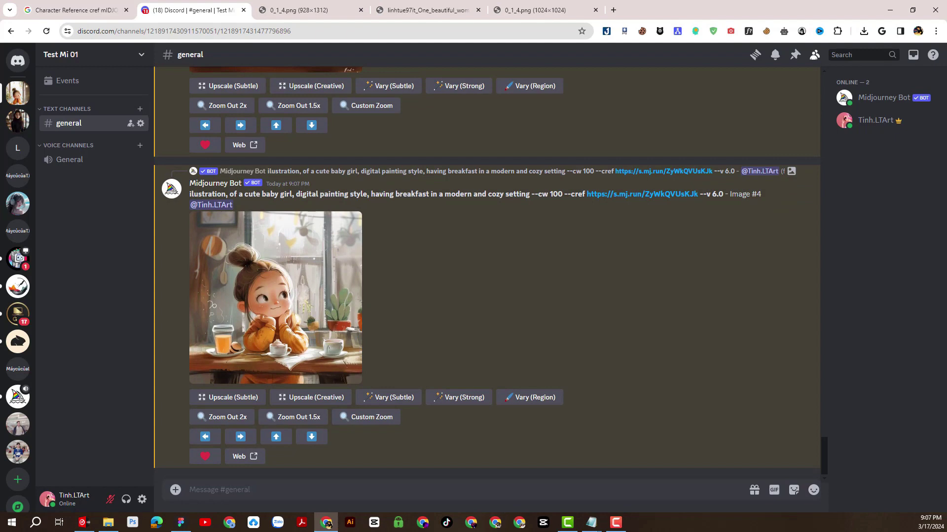
- Review the latest breakfast image's prompt and the earlier results in the channel, back to the first uploaded reference photo
click(591, 522)
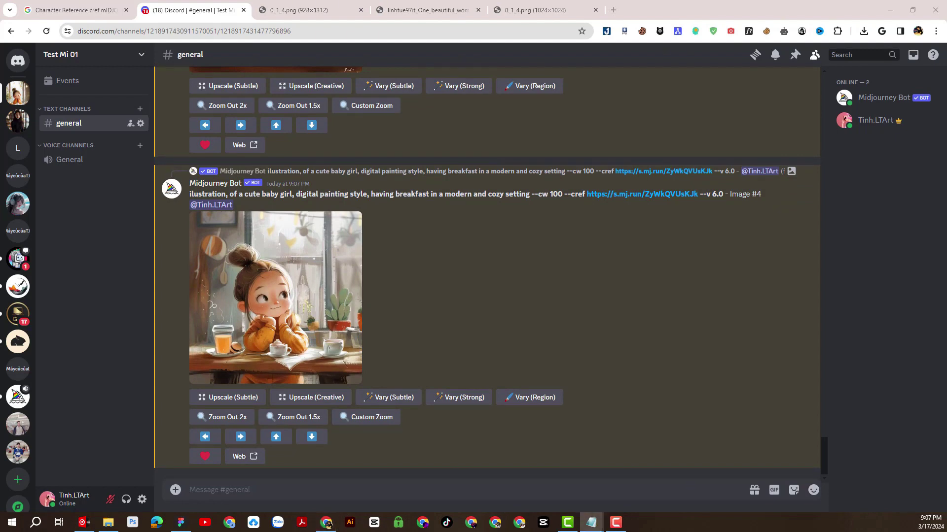
click(384, 212)
drag(186, 194, 629, 194)
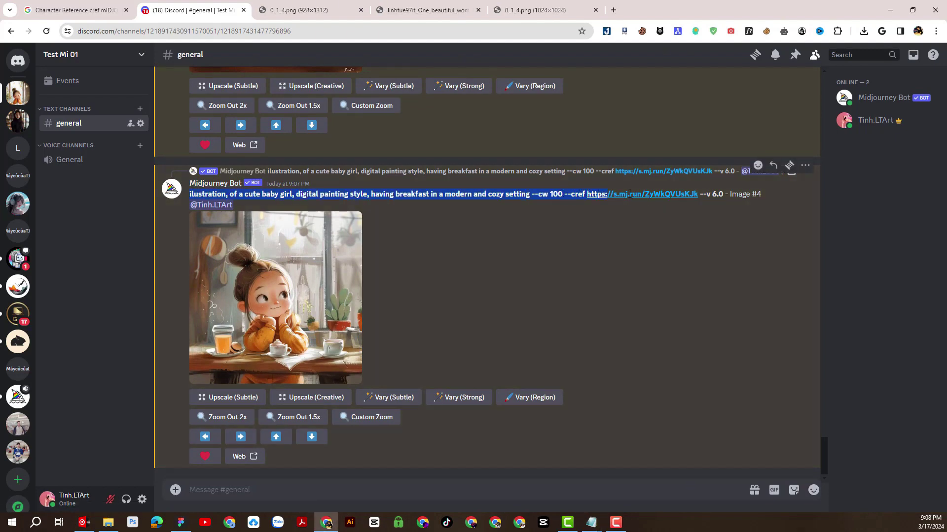
drag(185, 195, 226, 194)
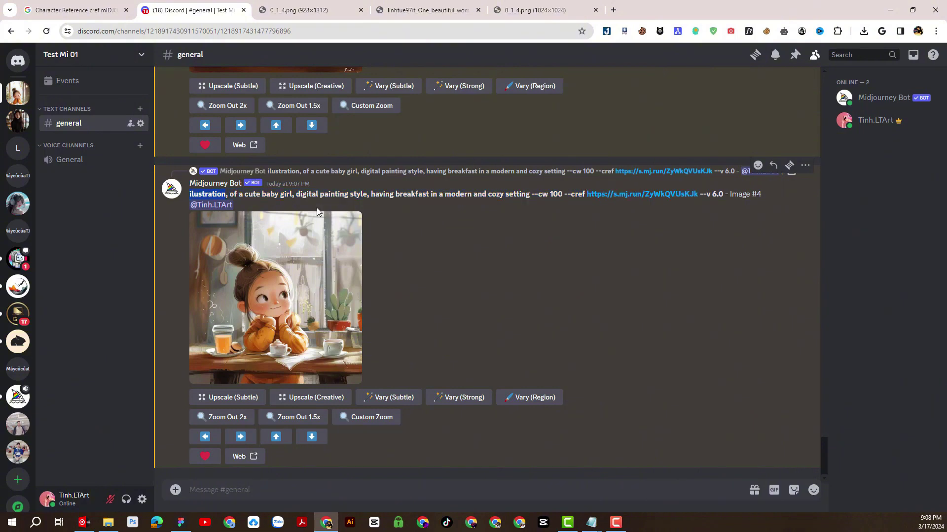
click(536, 318)
scroll(692, 285, up, 5)
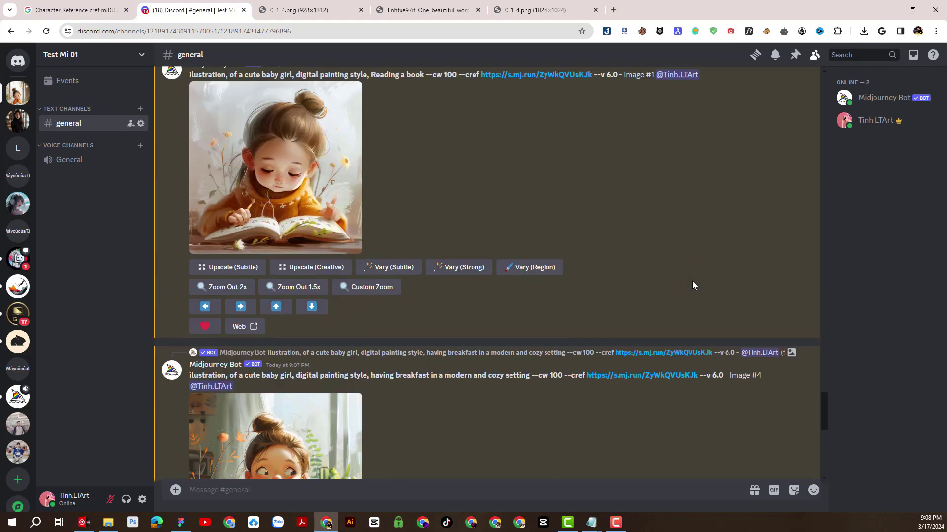
scroll(692, 285, up, 8)
scroll(620, 302, up, 10)
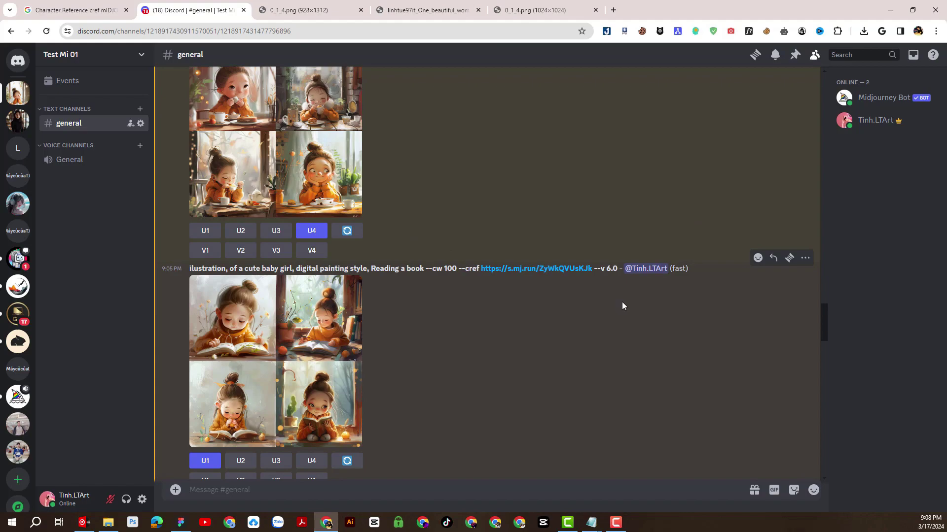
scroll(622, 303, up, 15)
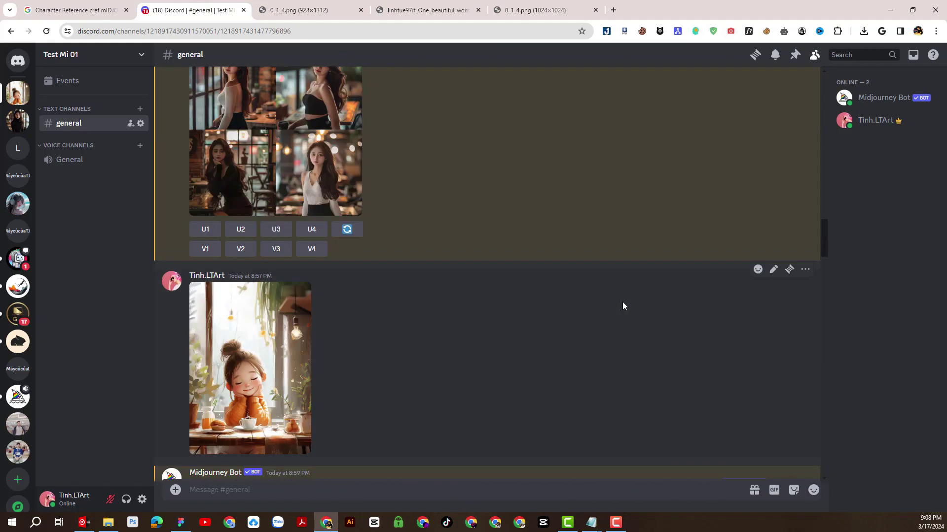
scroll(622, 302, up, 15)
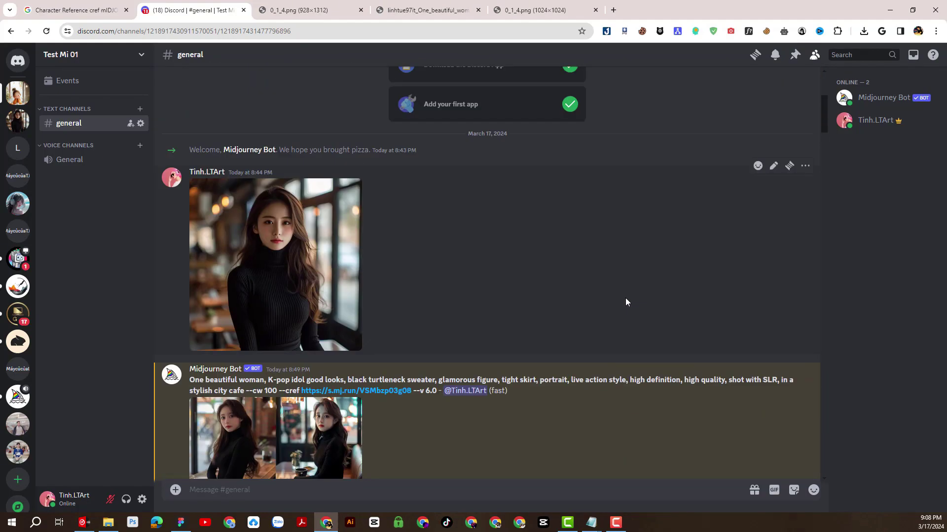